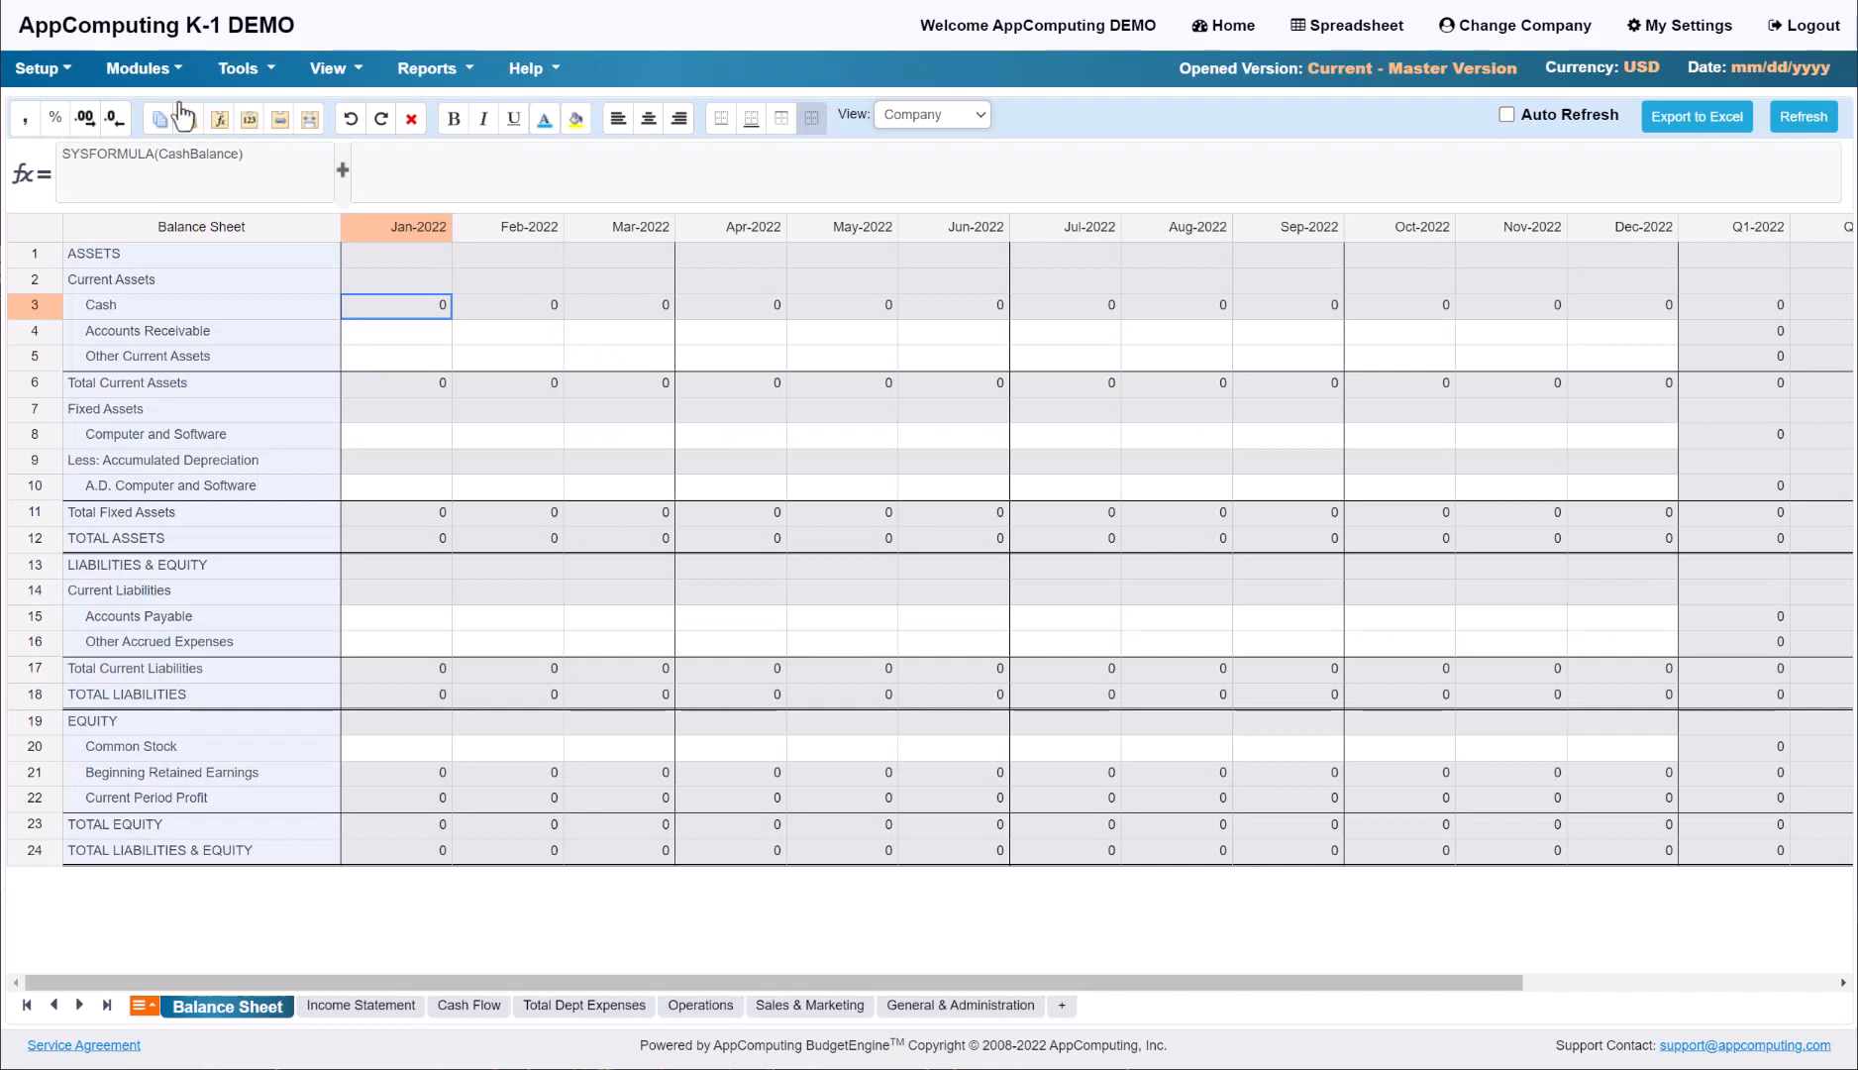
- Open the entity setup and expand Investment LLC-1, Investment LLC-2, Partner-1, Partner-2 and Partner-3 in the entity tree
click(52, 69)
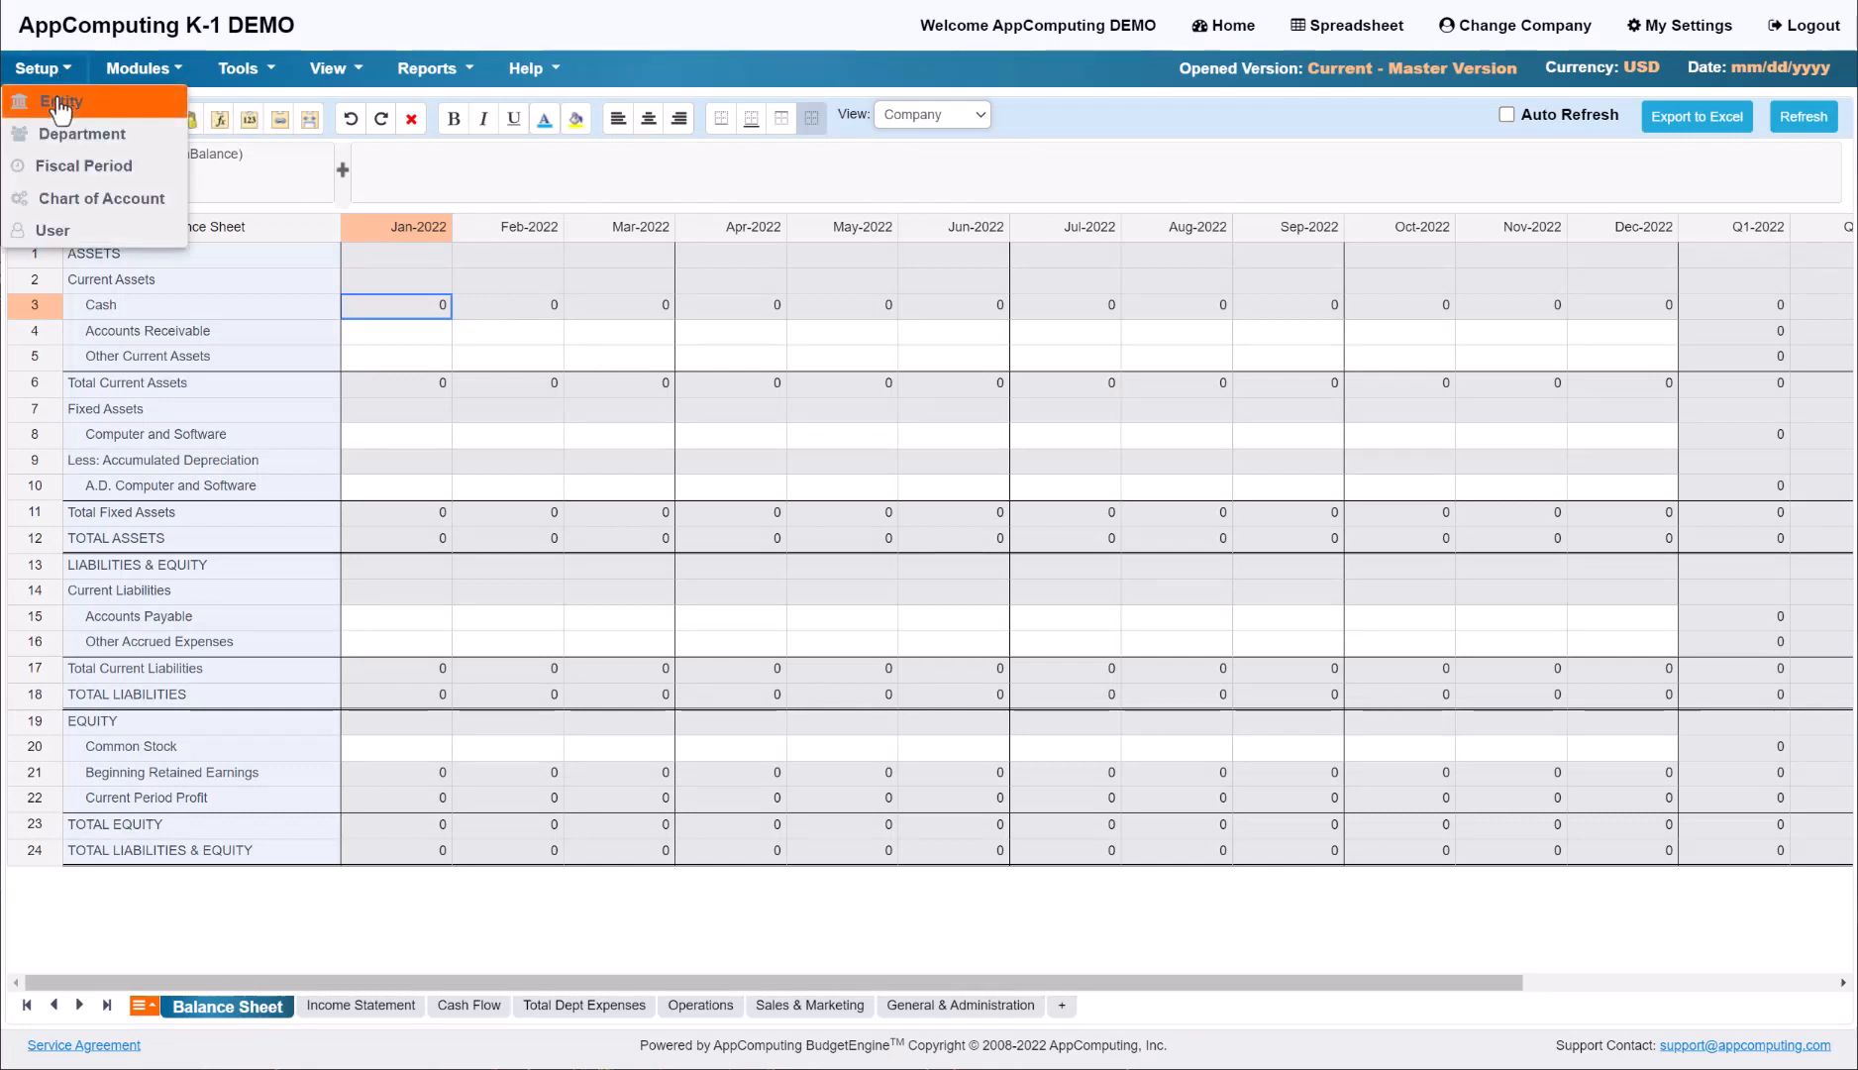
click(57, 99)
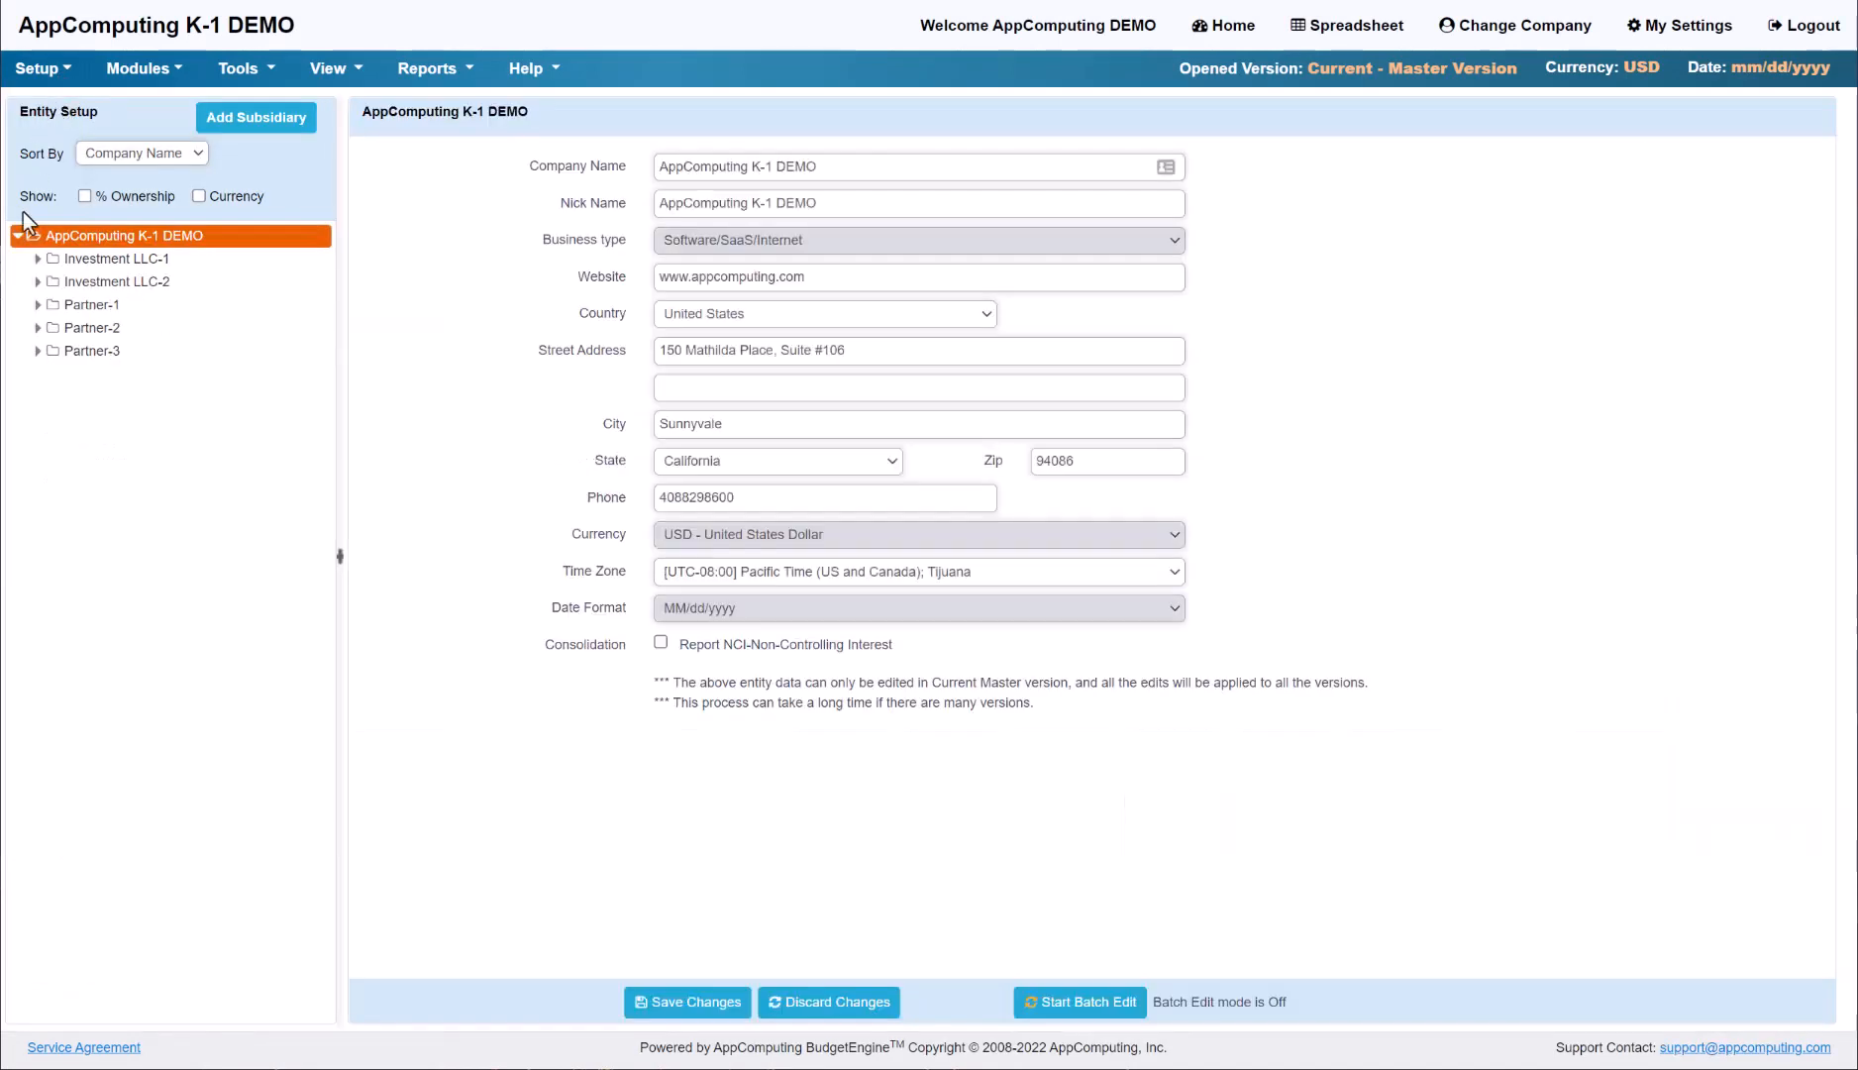
click(36, 260)
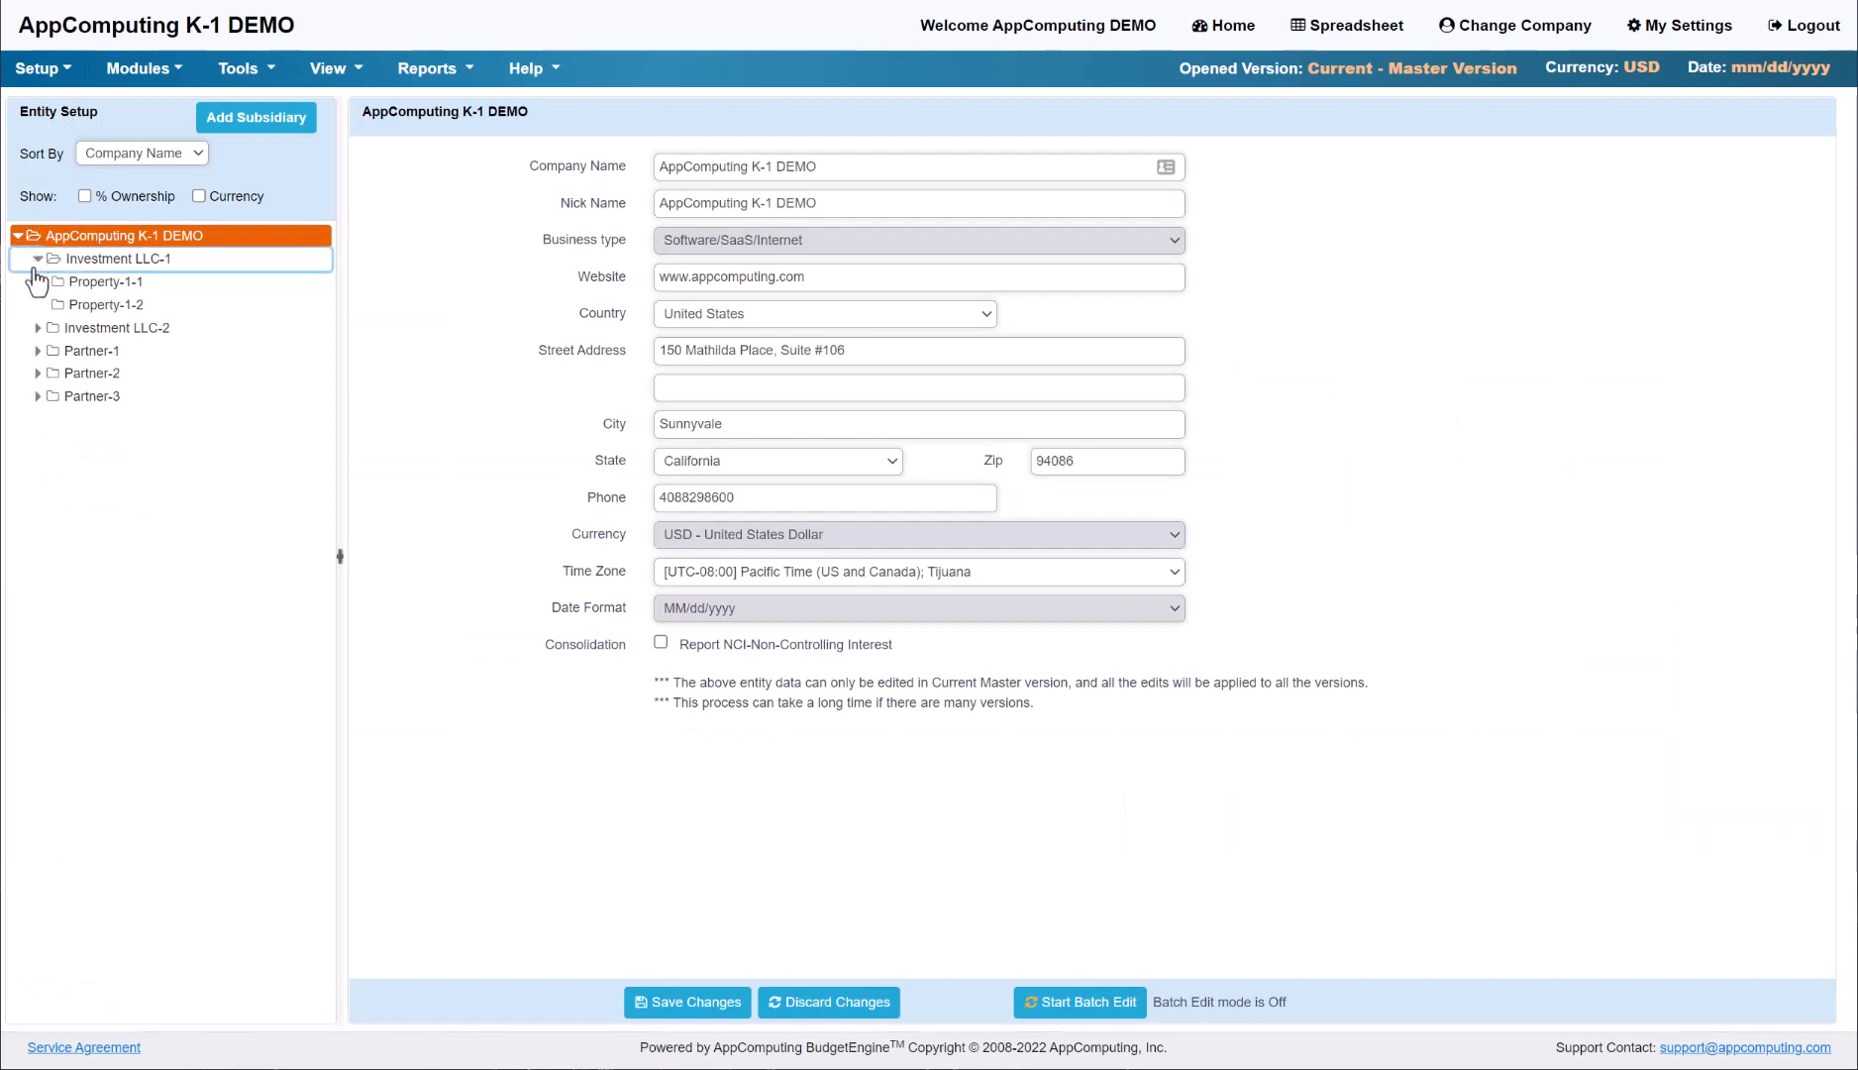
click(37, 328)
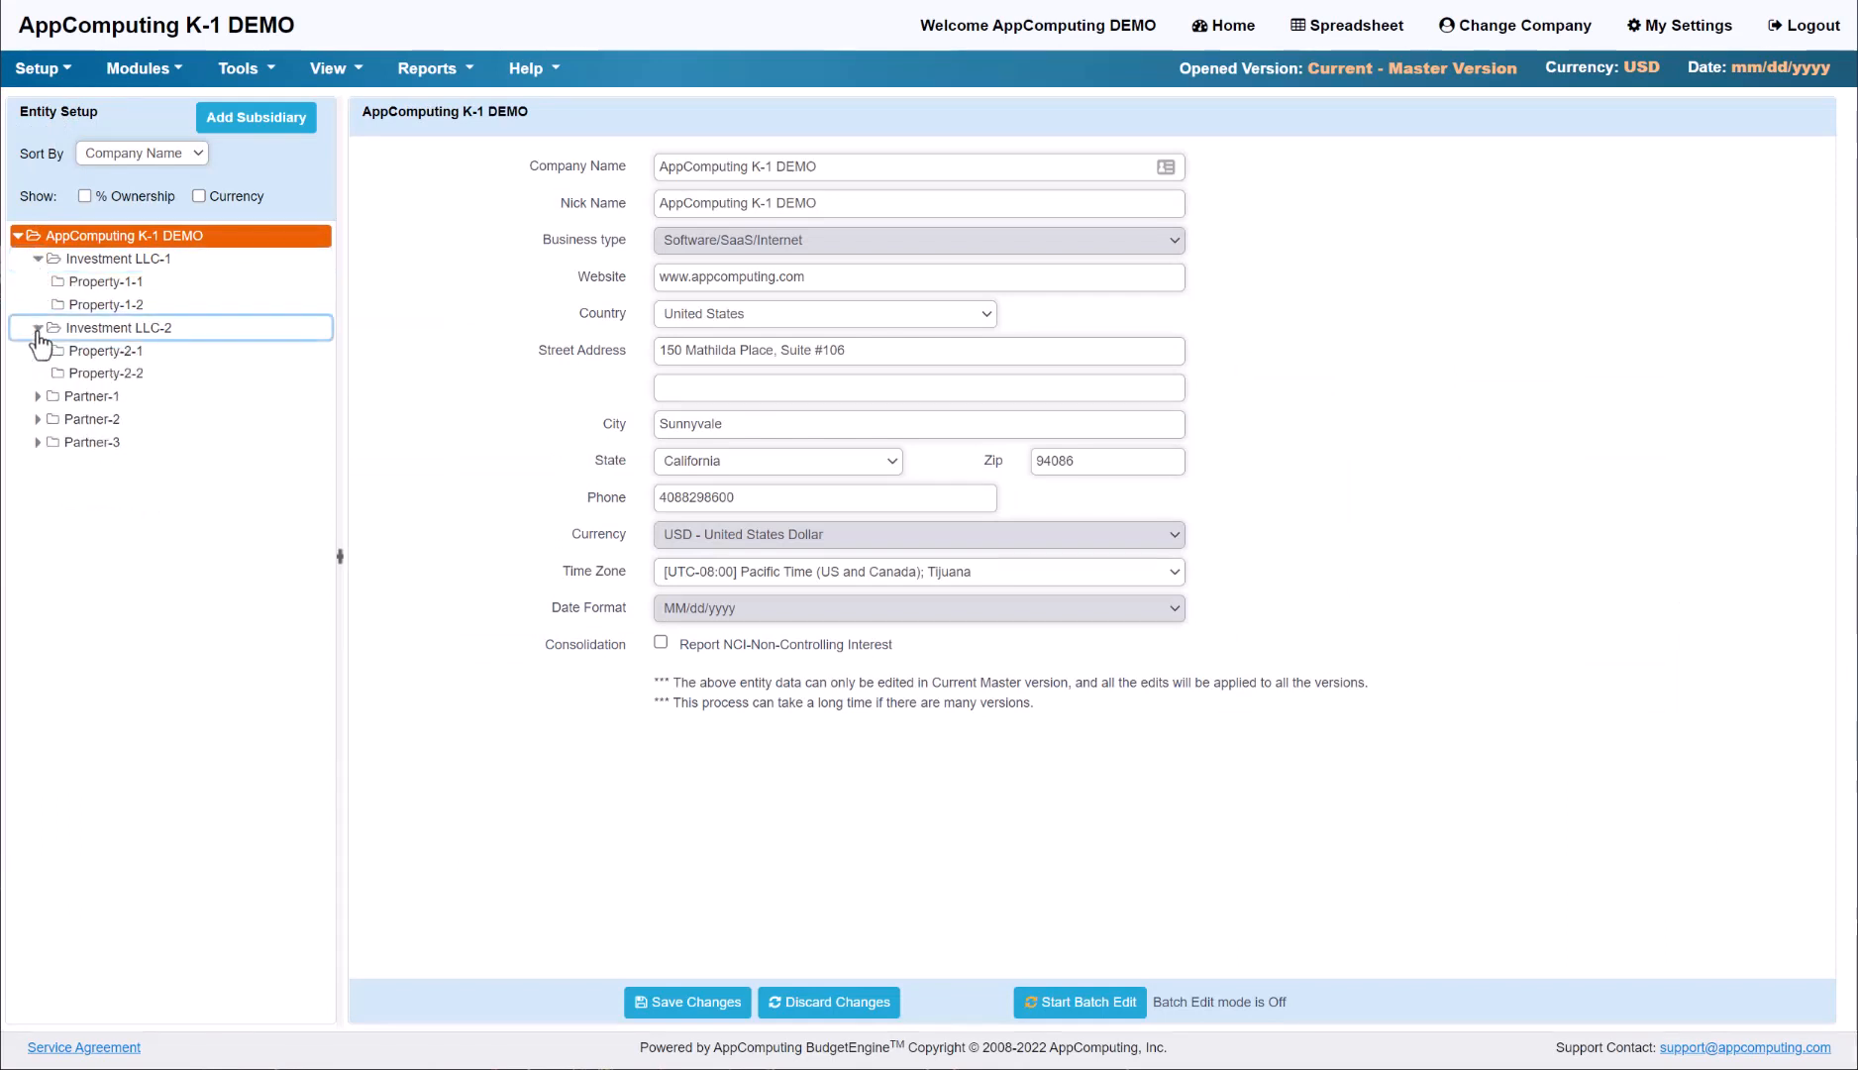
click(39, 396)
click(38, 443)
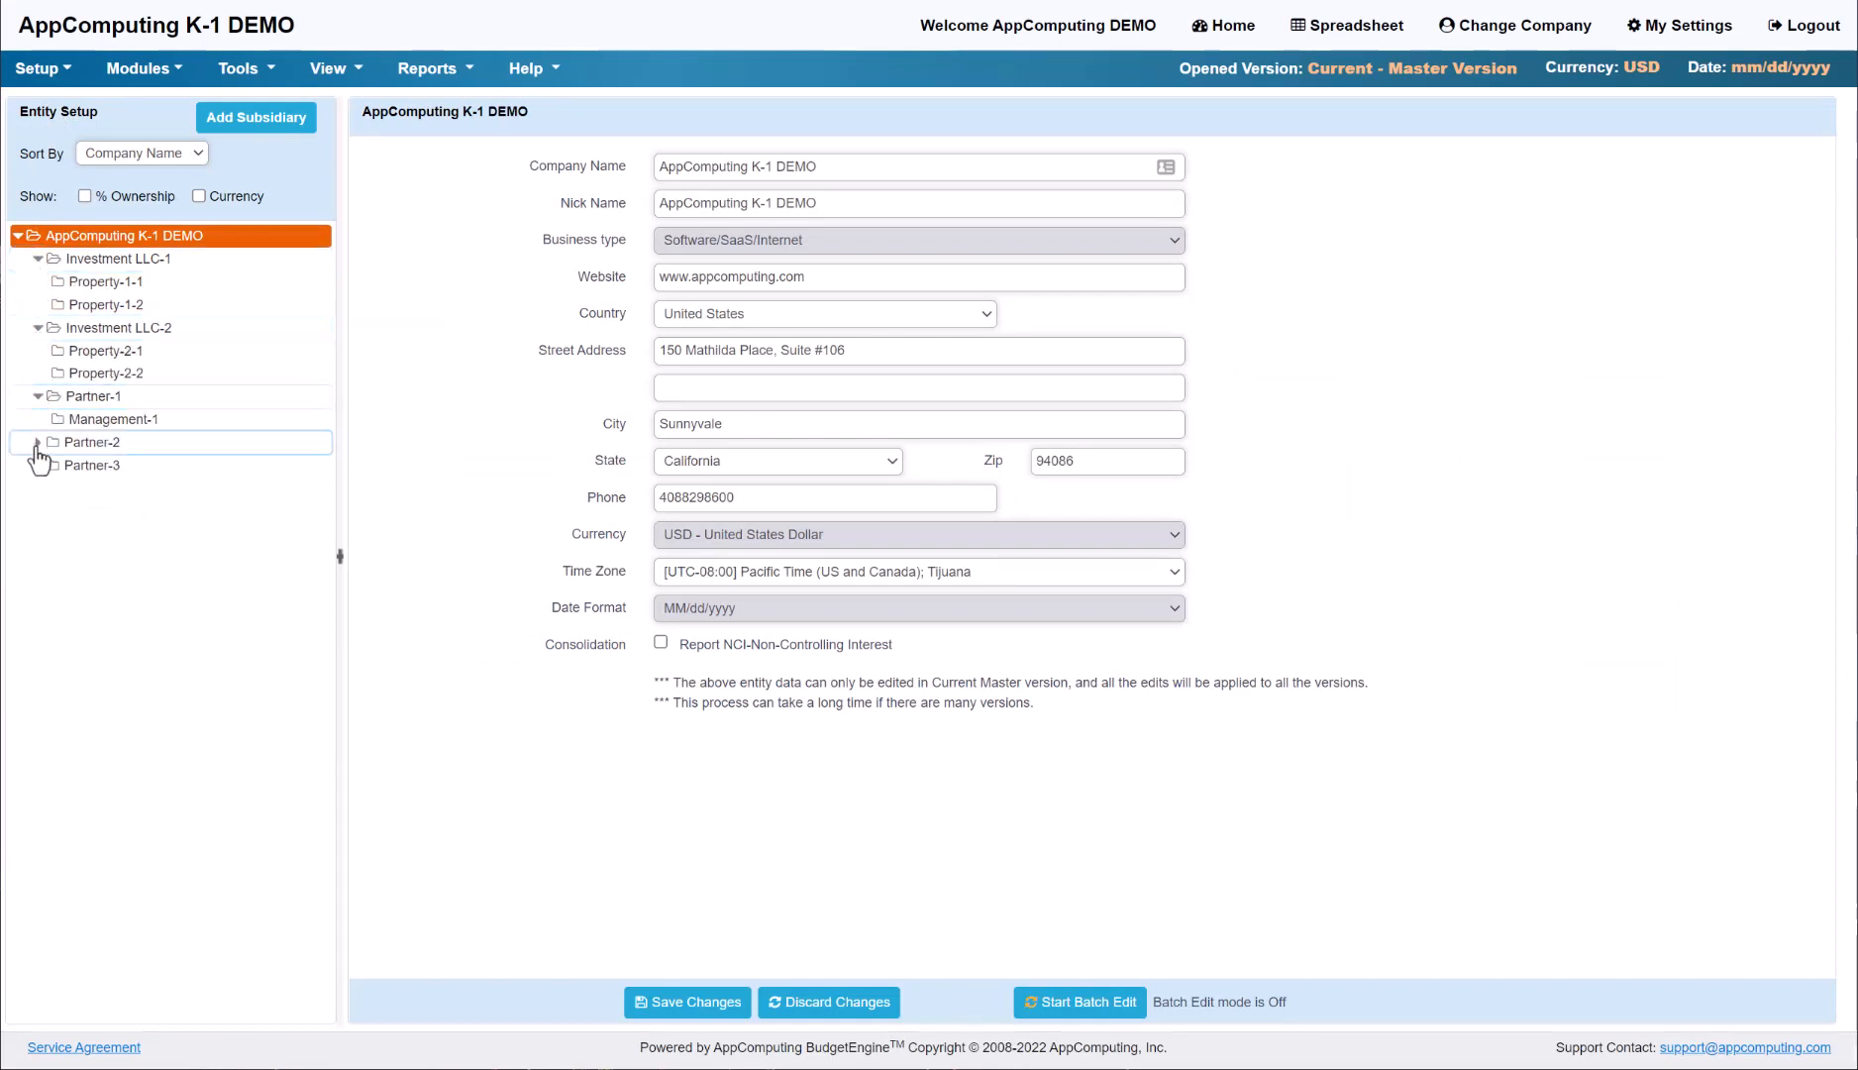
click(38, 488)
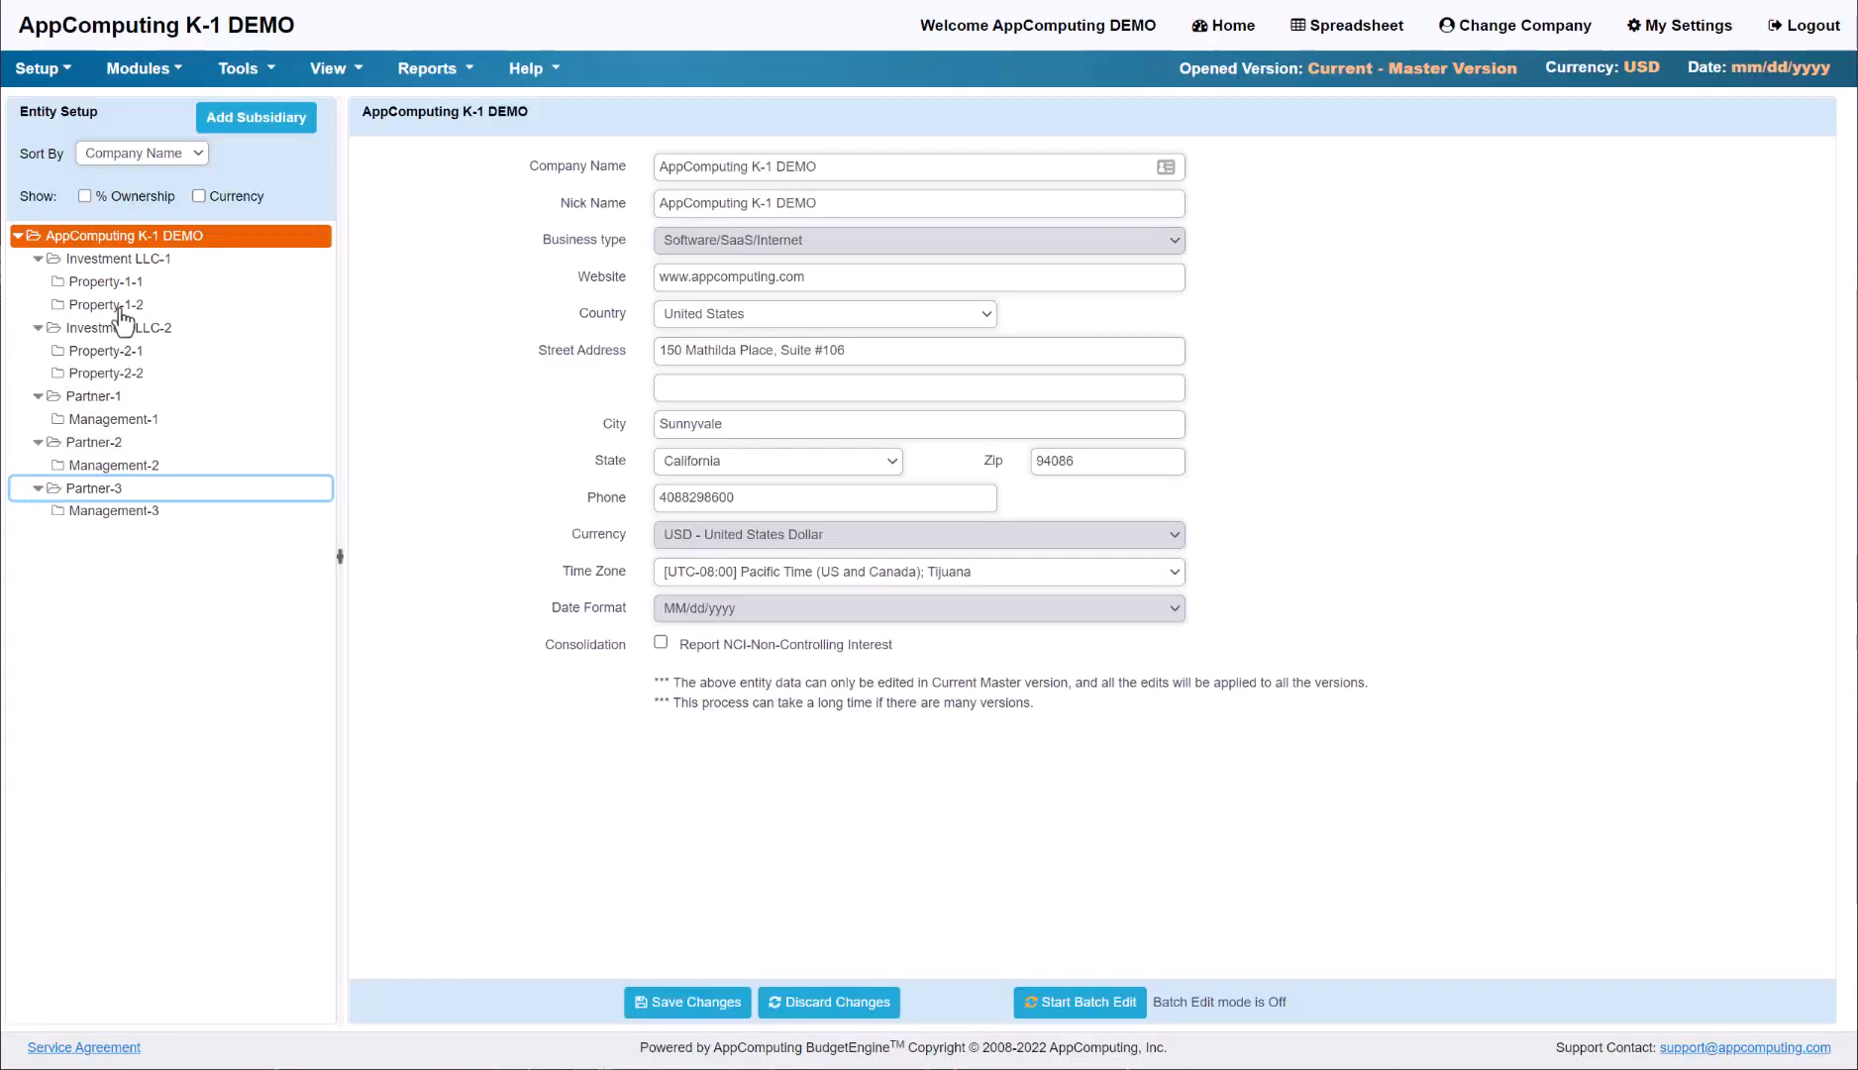
- Review the parent ownership percentages of Investment LLC-1 and Property-2-1
click(156, 260)
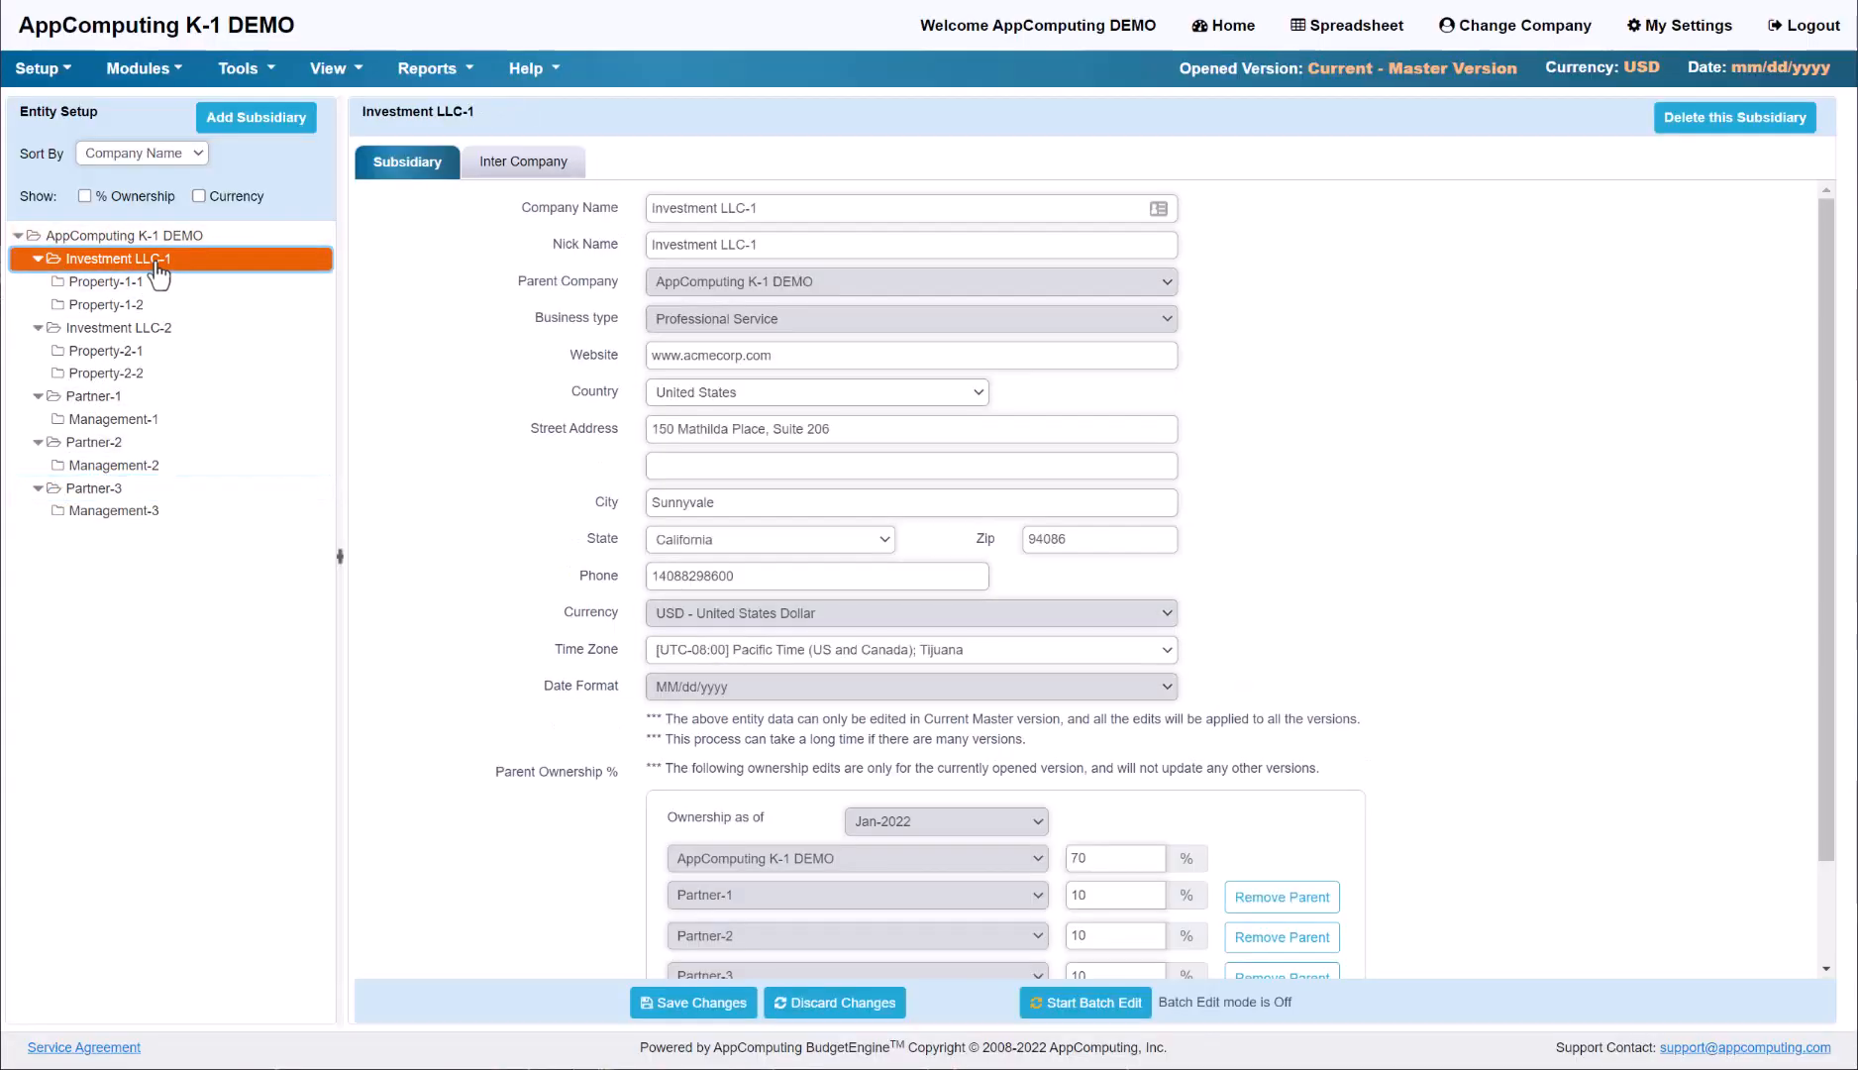
scroll(1357, 426, down, 2)
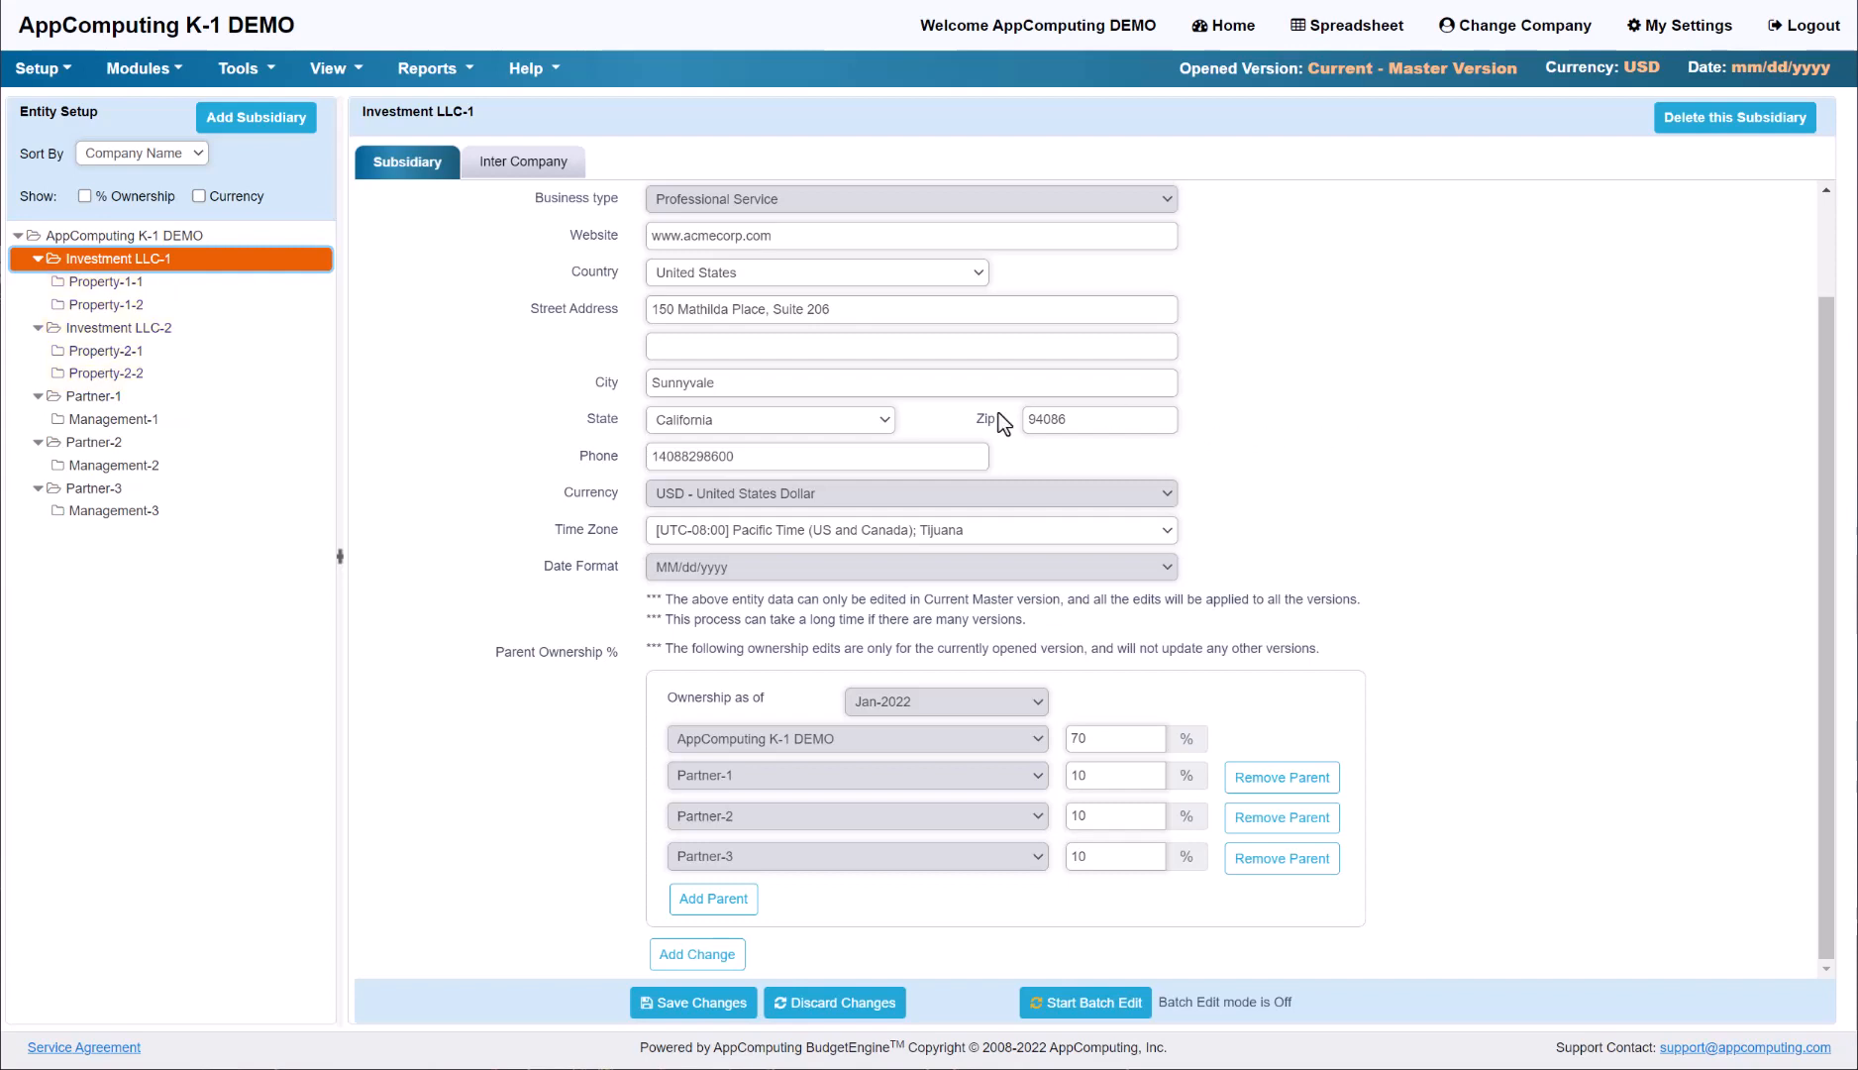
click(117, 351)
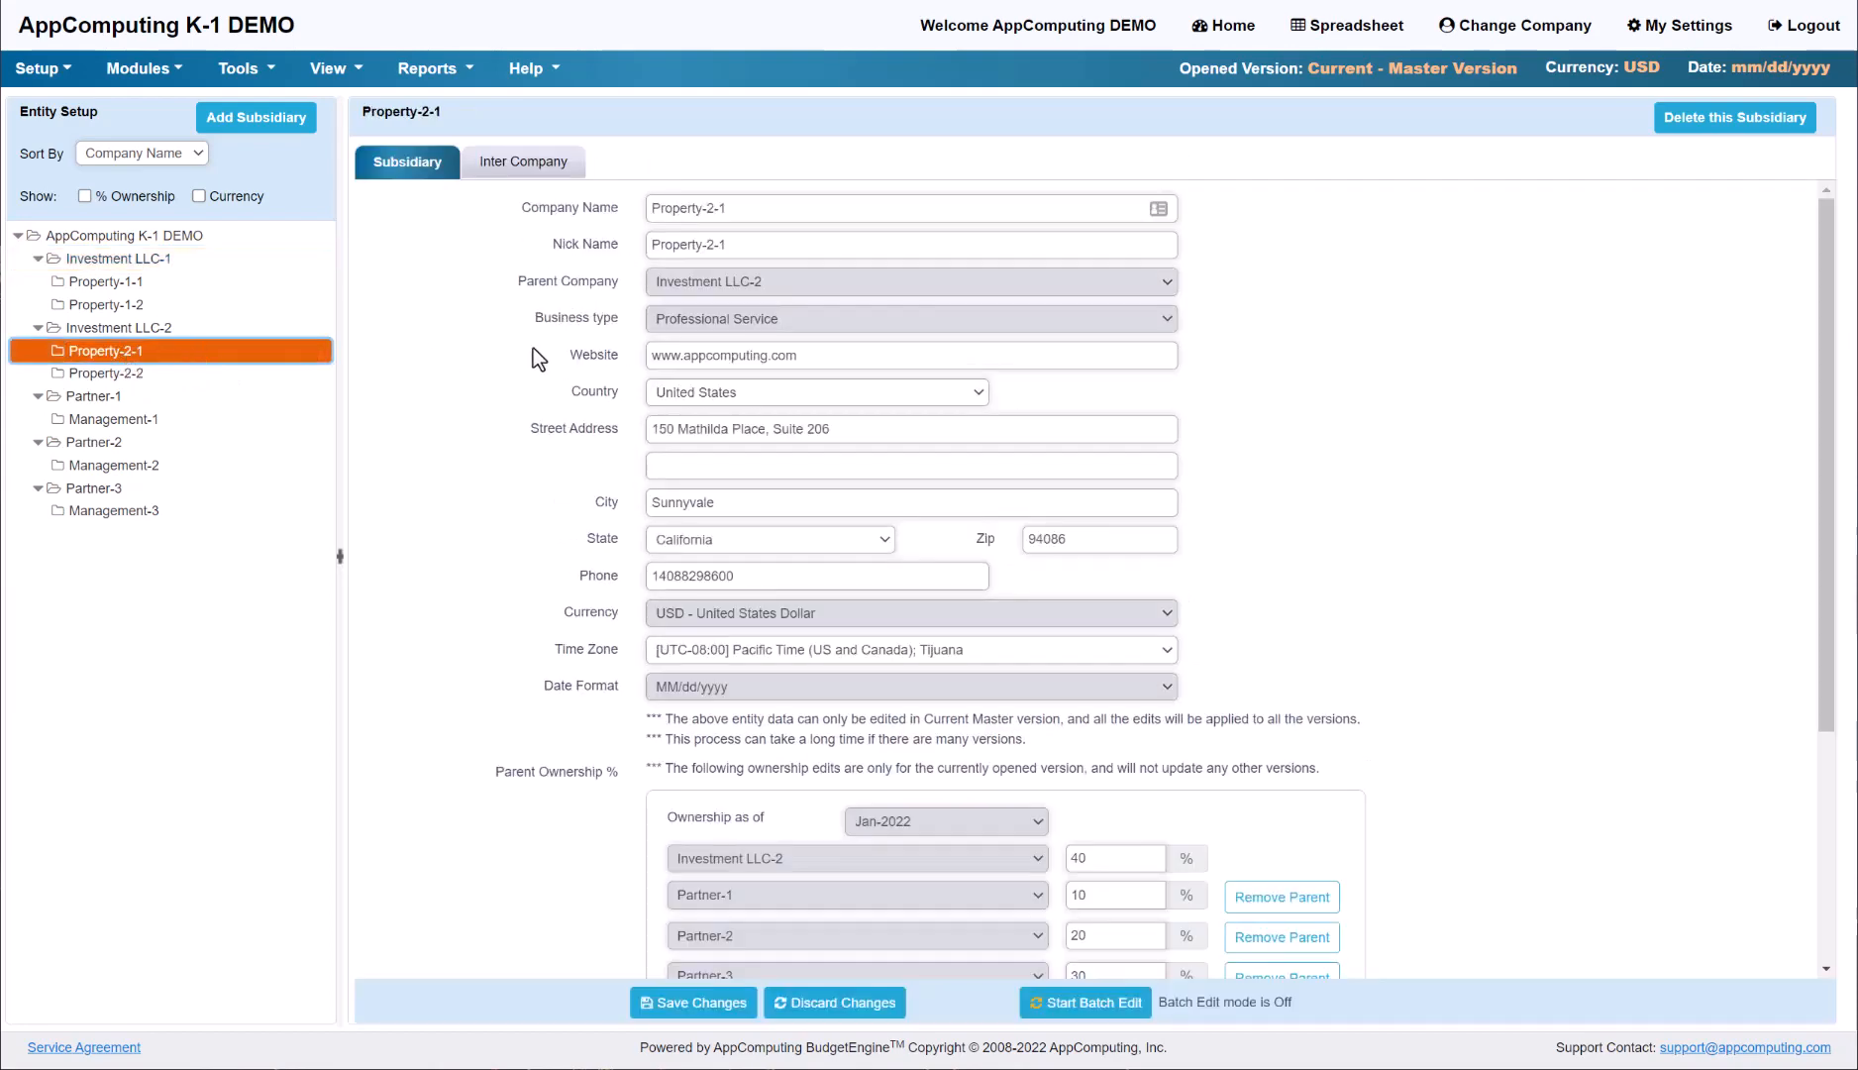
scroll(1351, 366, down, 3)
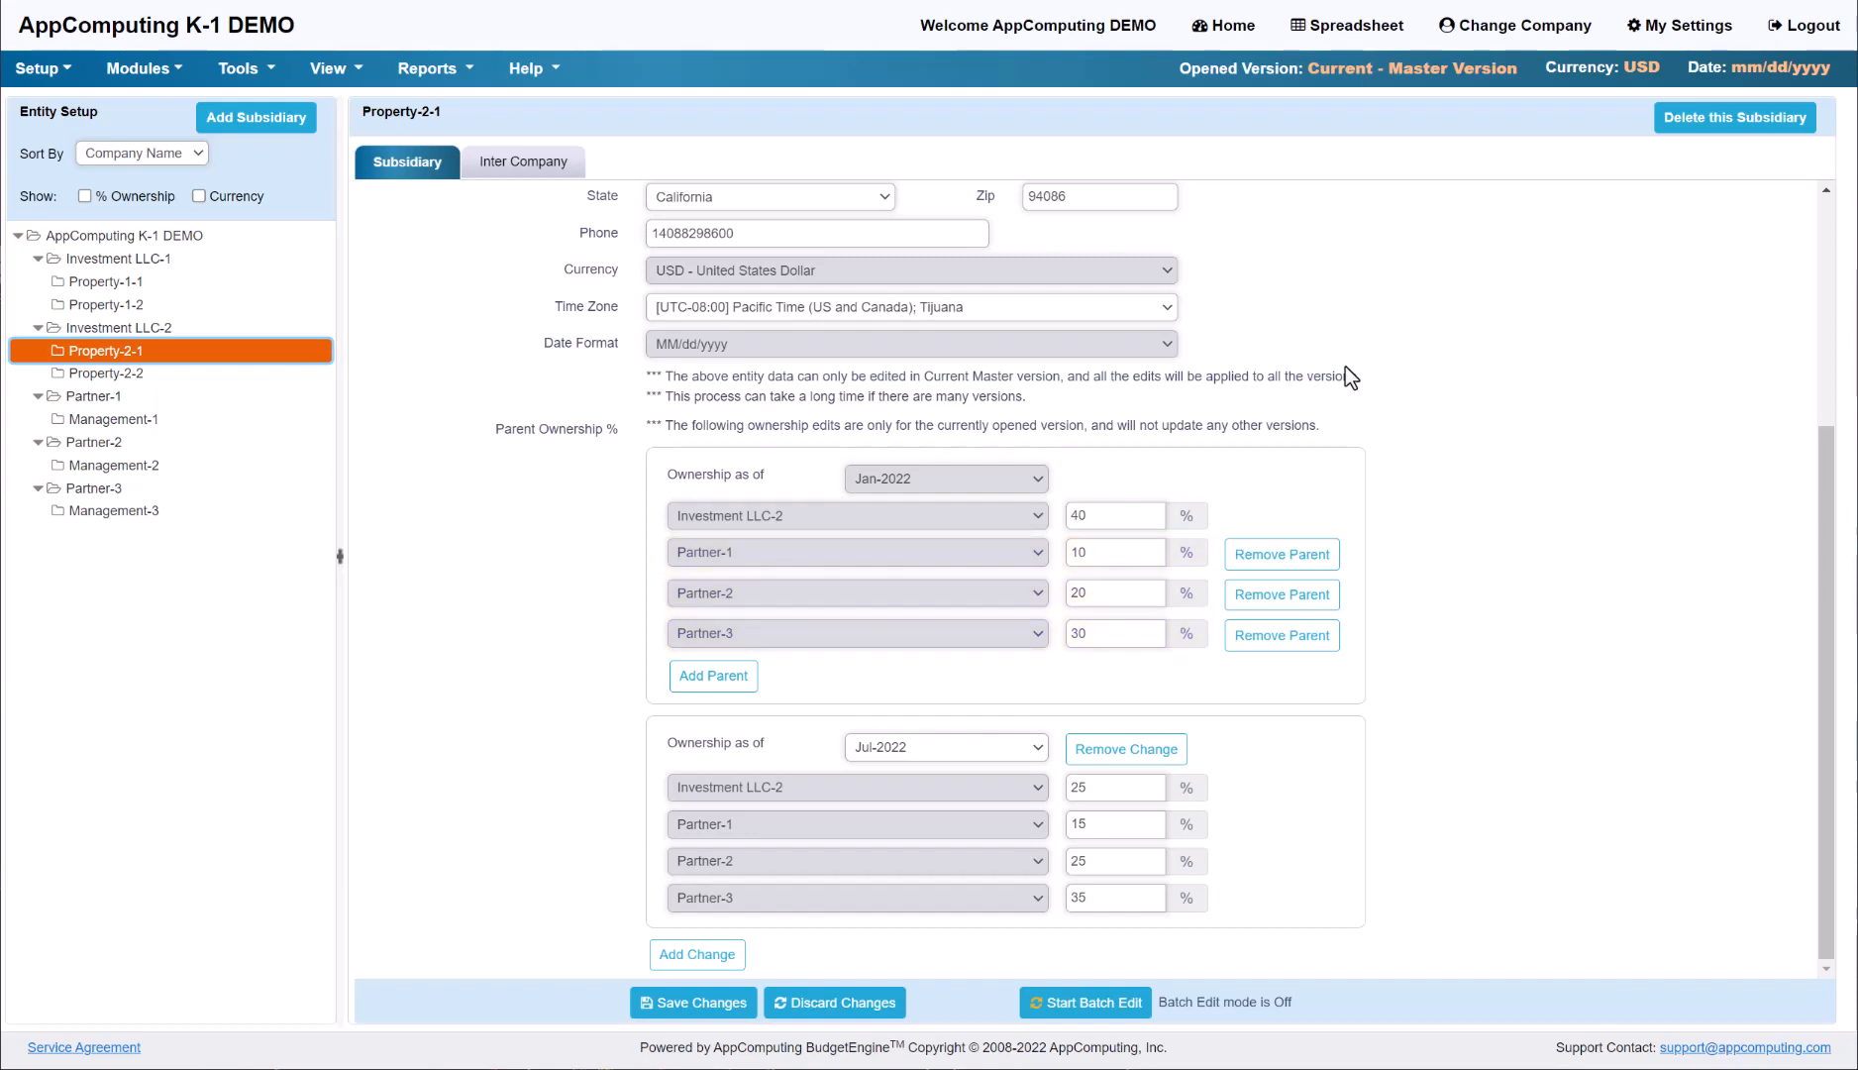
- Return to the spreadsheet, change the entity to Property-1-1 and show its income statement
click(1347, 24)
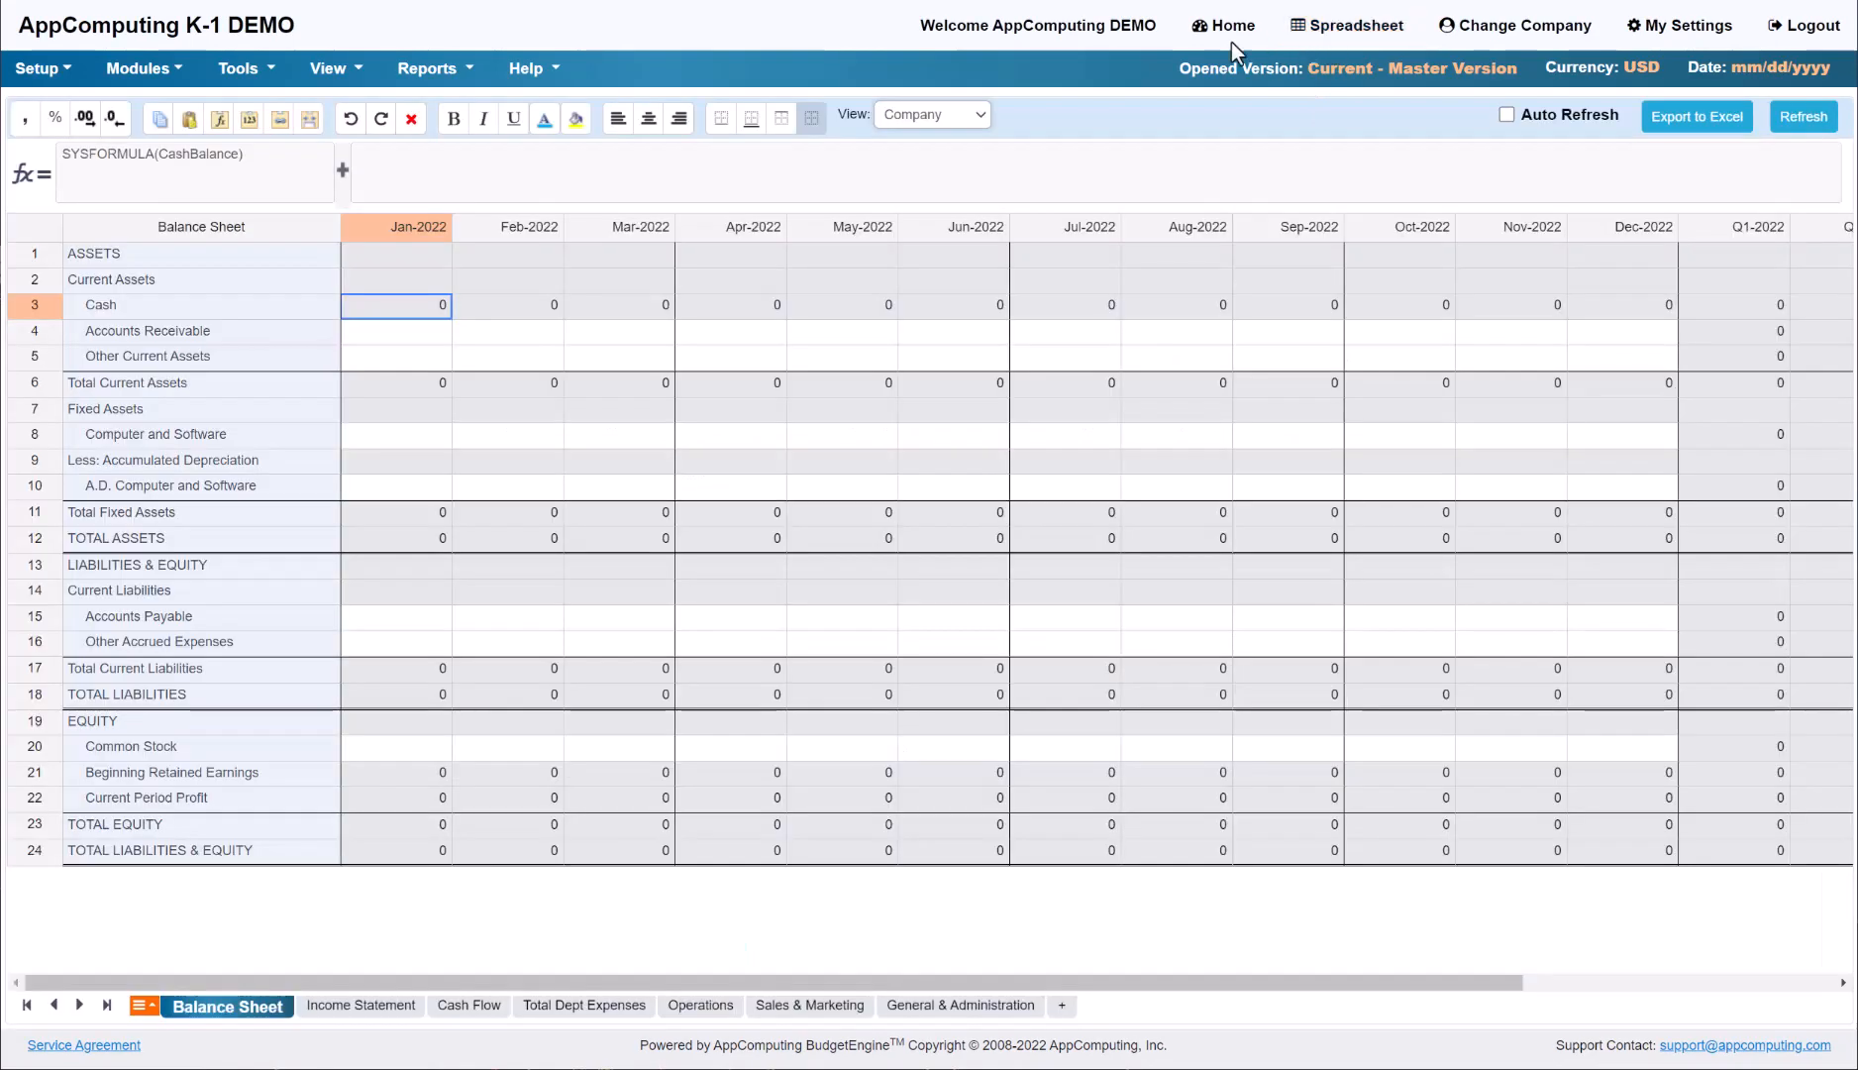
click(336, 70)
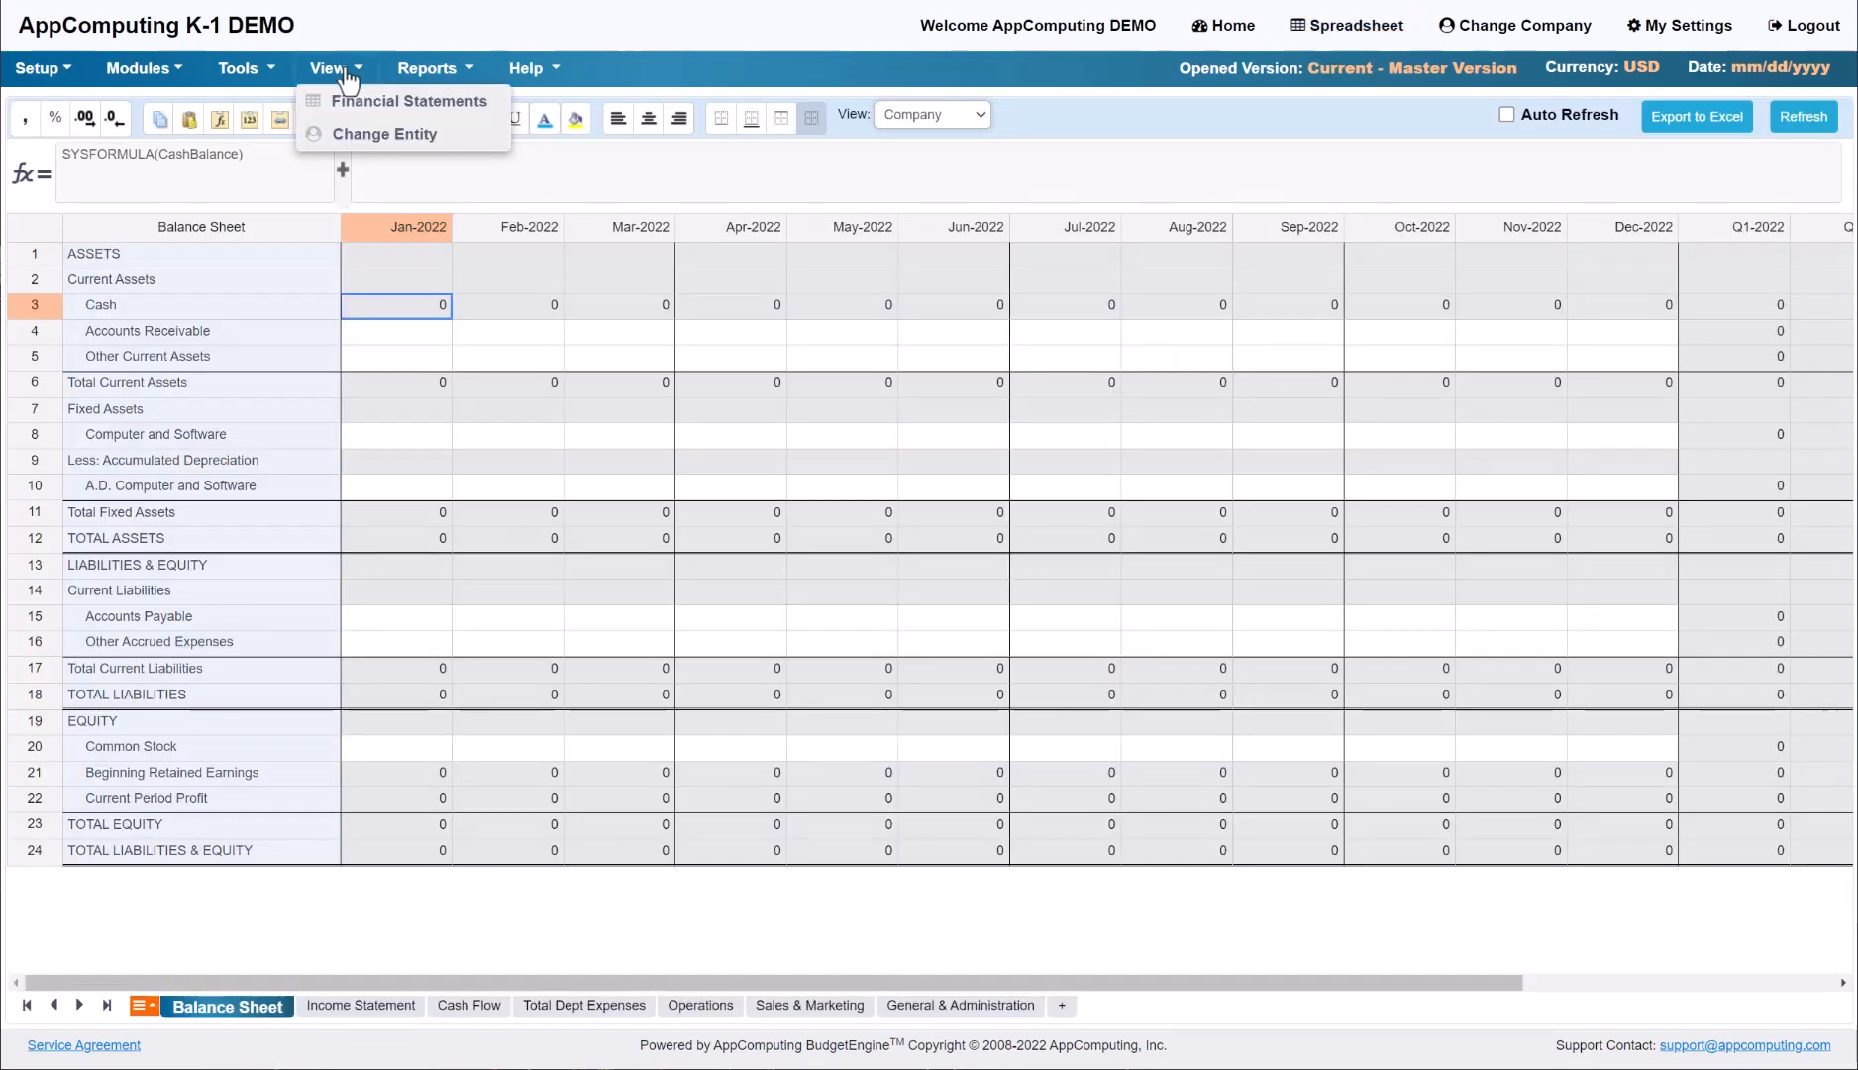
click(354, 135)
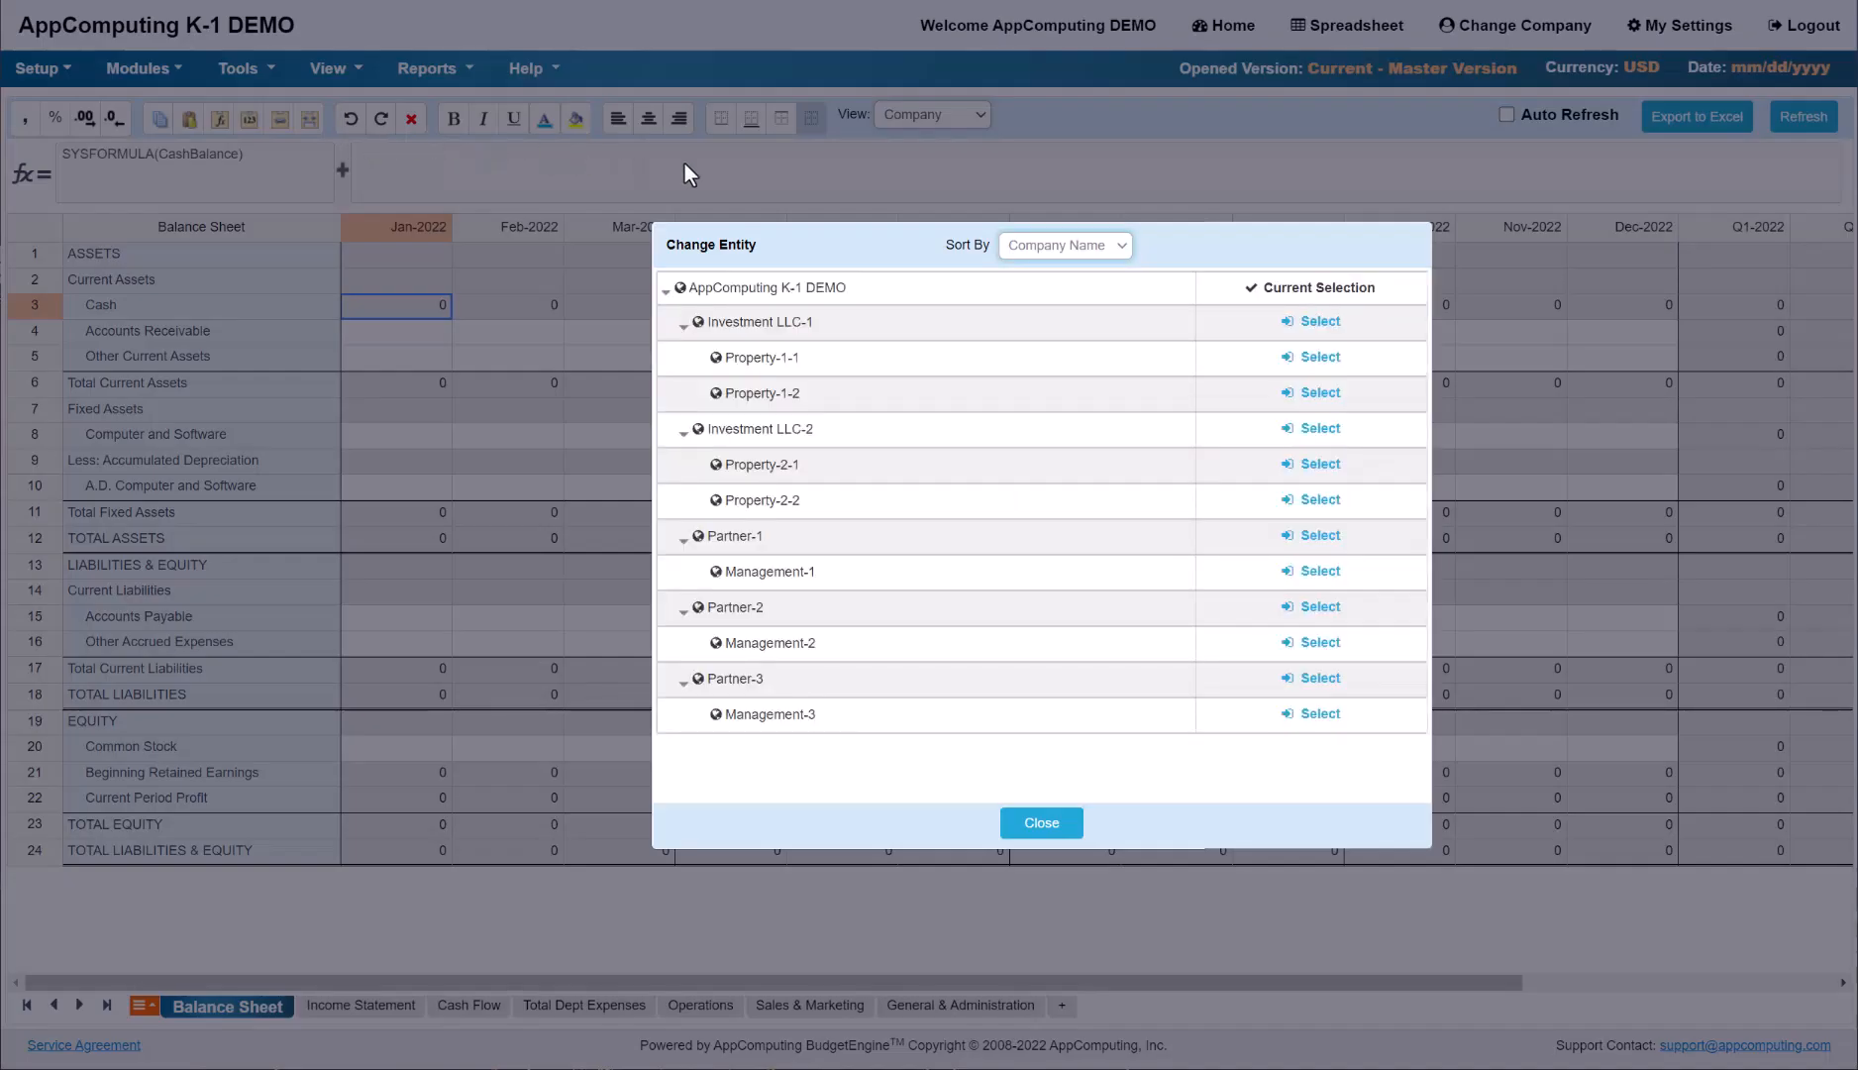
click(1330, 363)
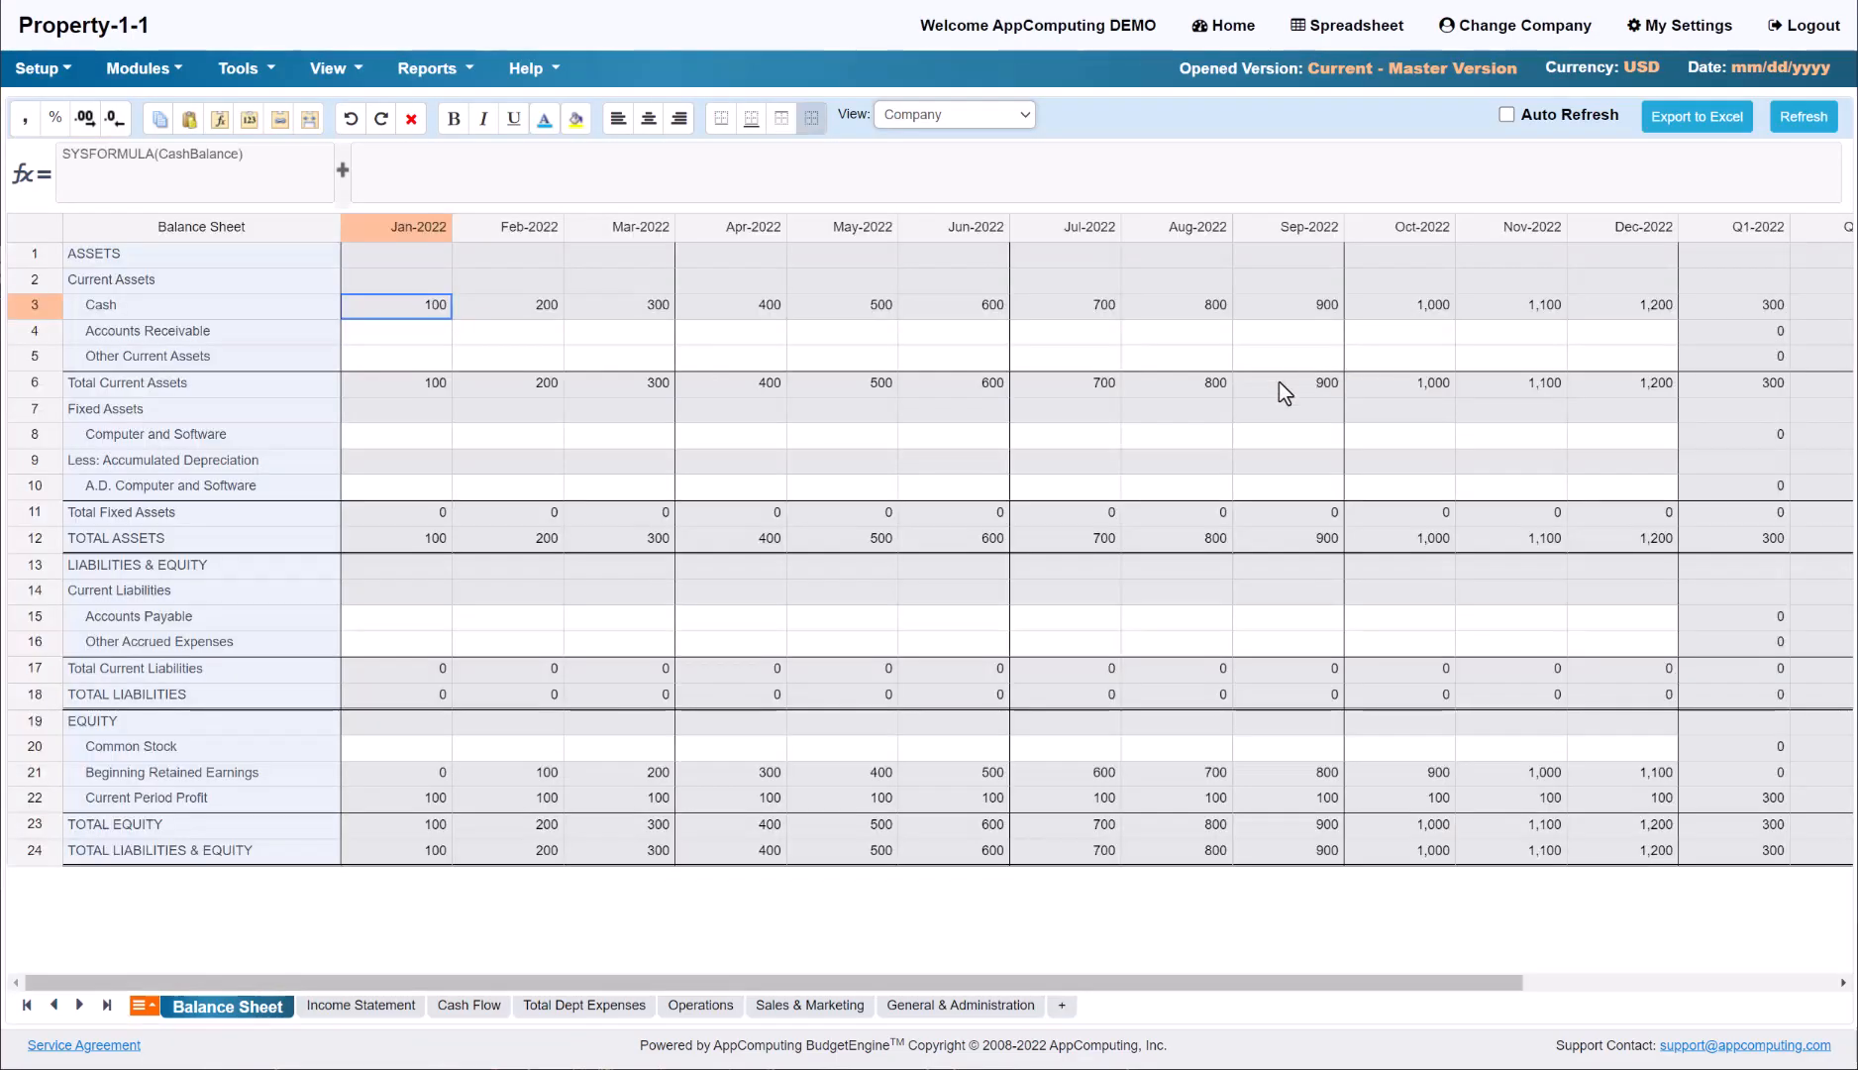
click(390, 1012)
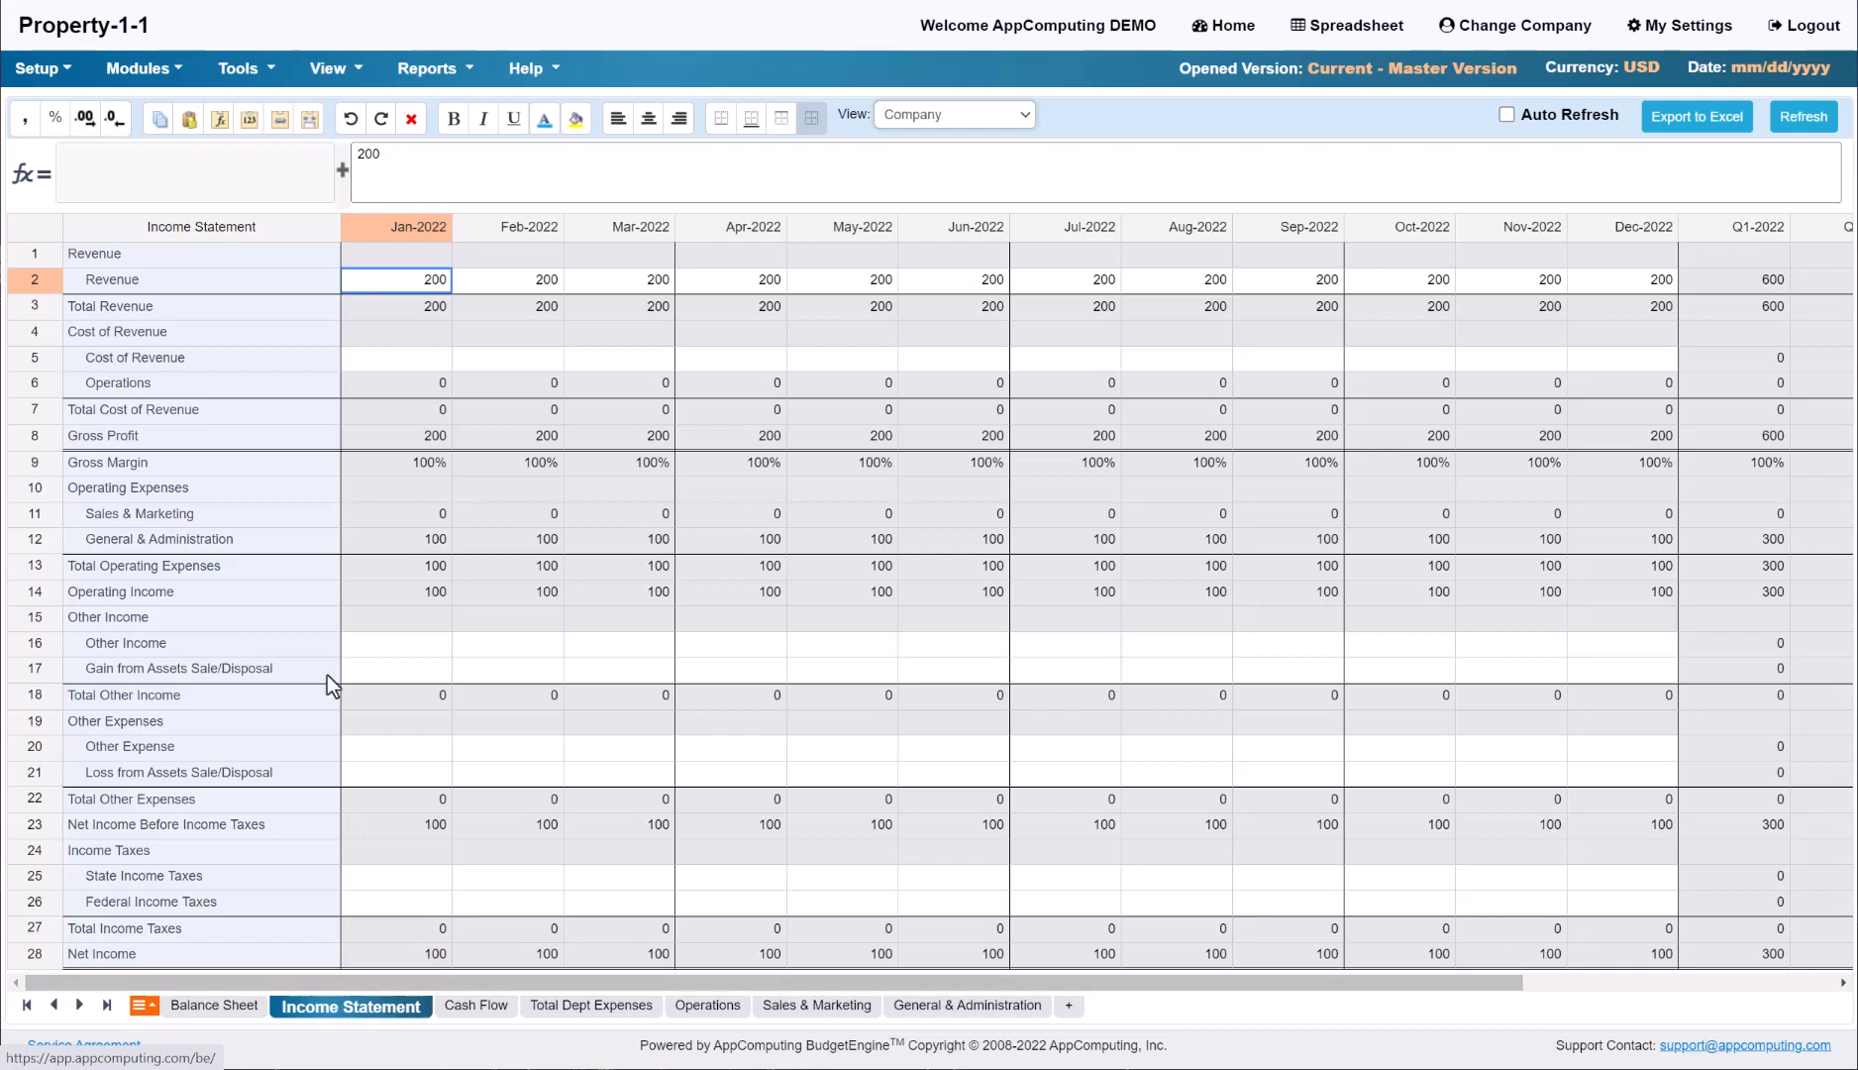
- Change the entity to Investment LLC-1 and show its balance sheet and income statement in the Consolidation view
click(332, 68)
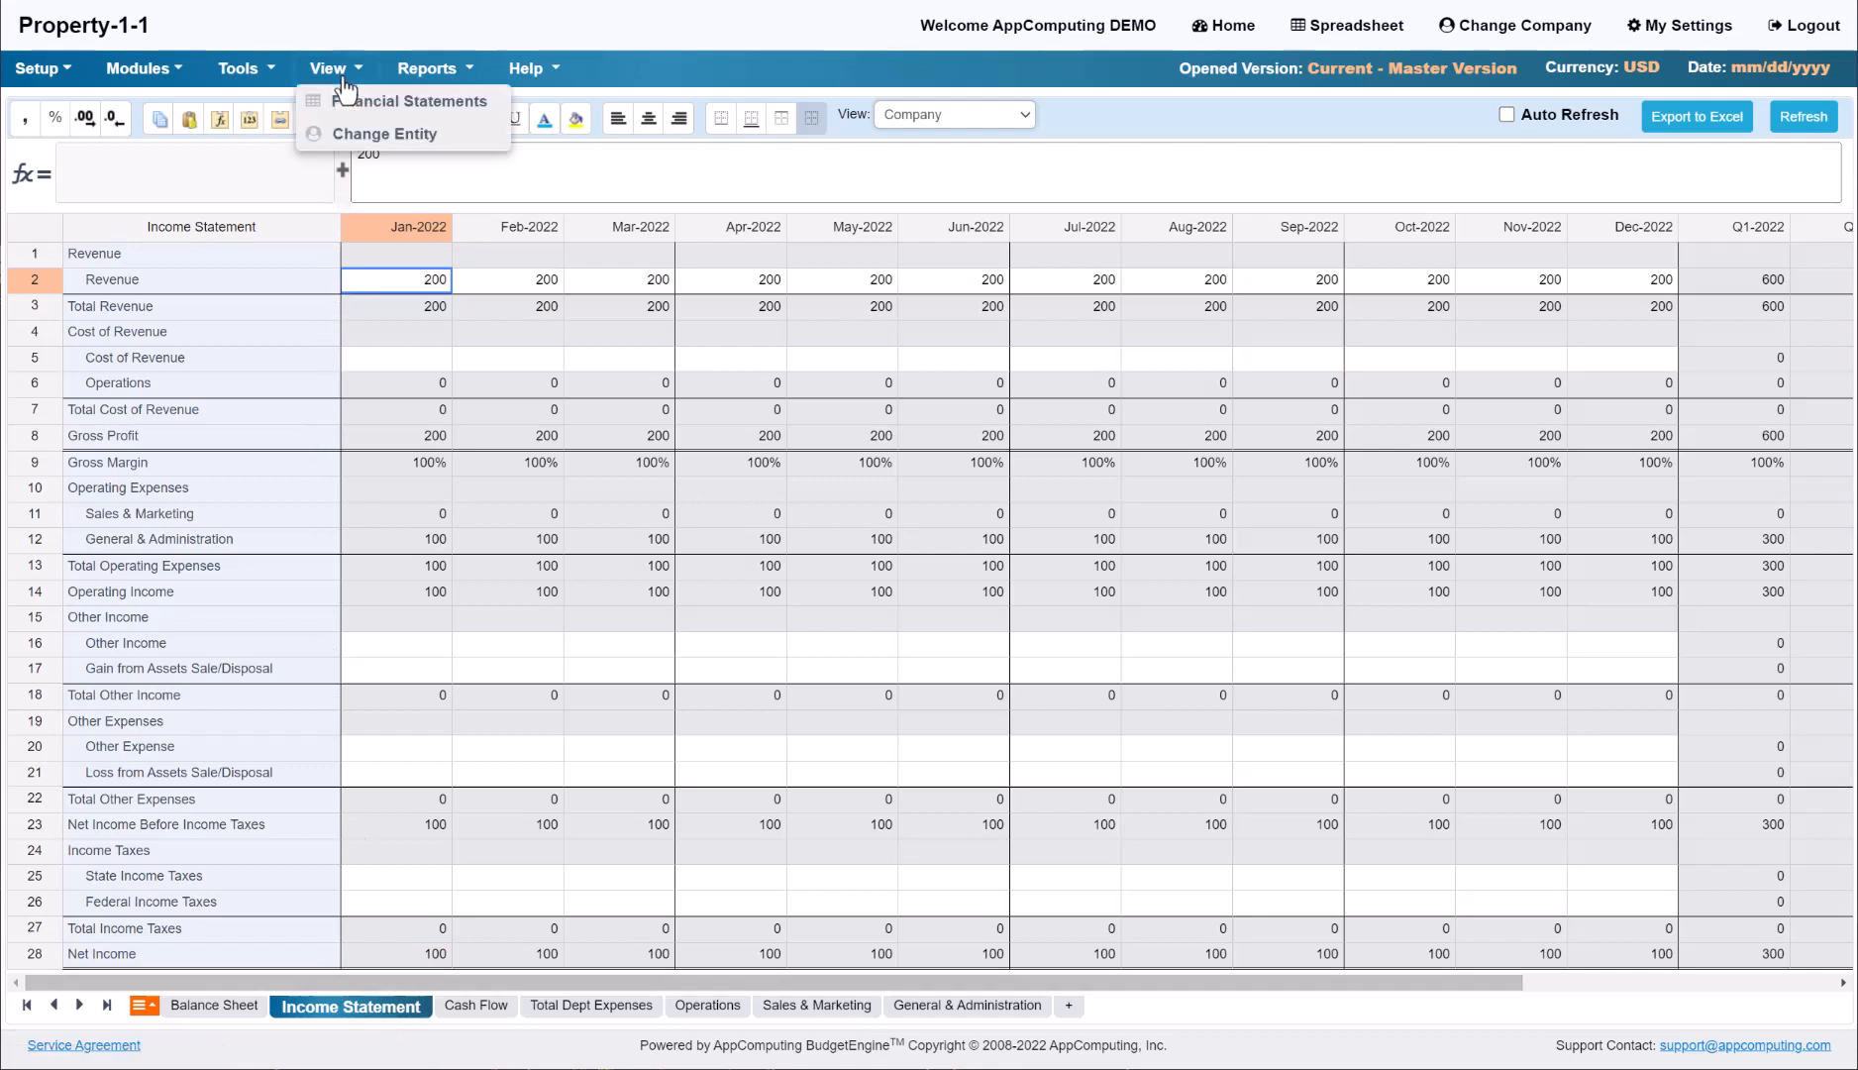
click(356, 138)
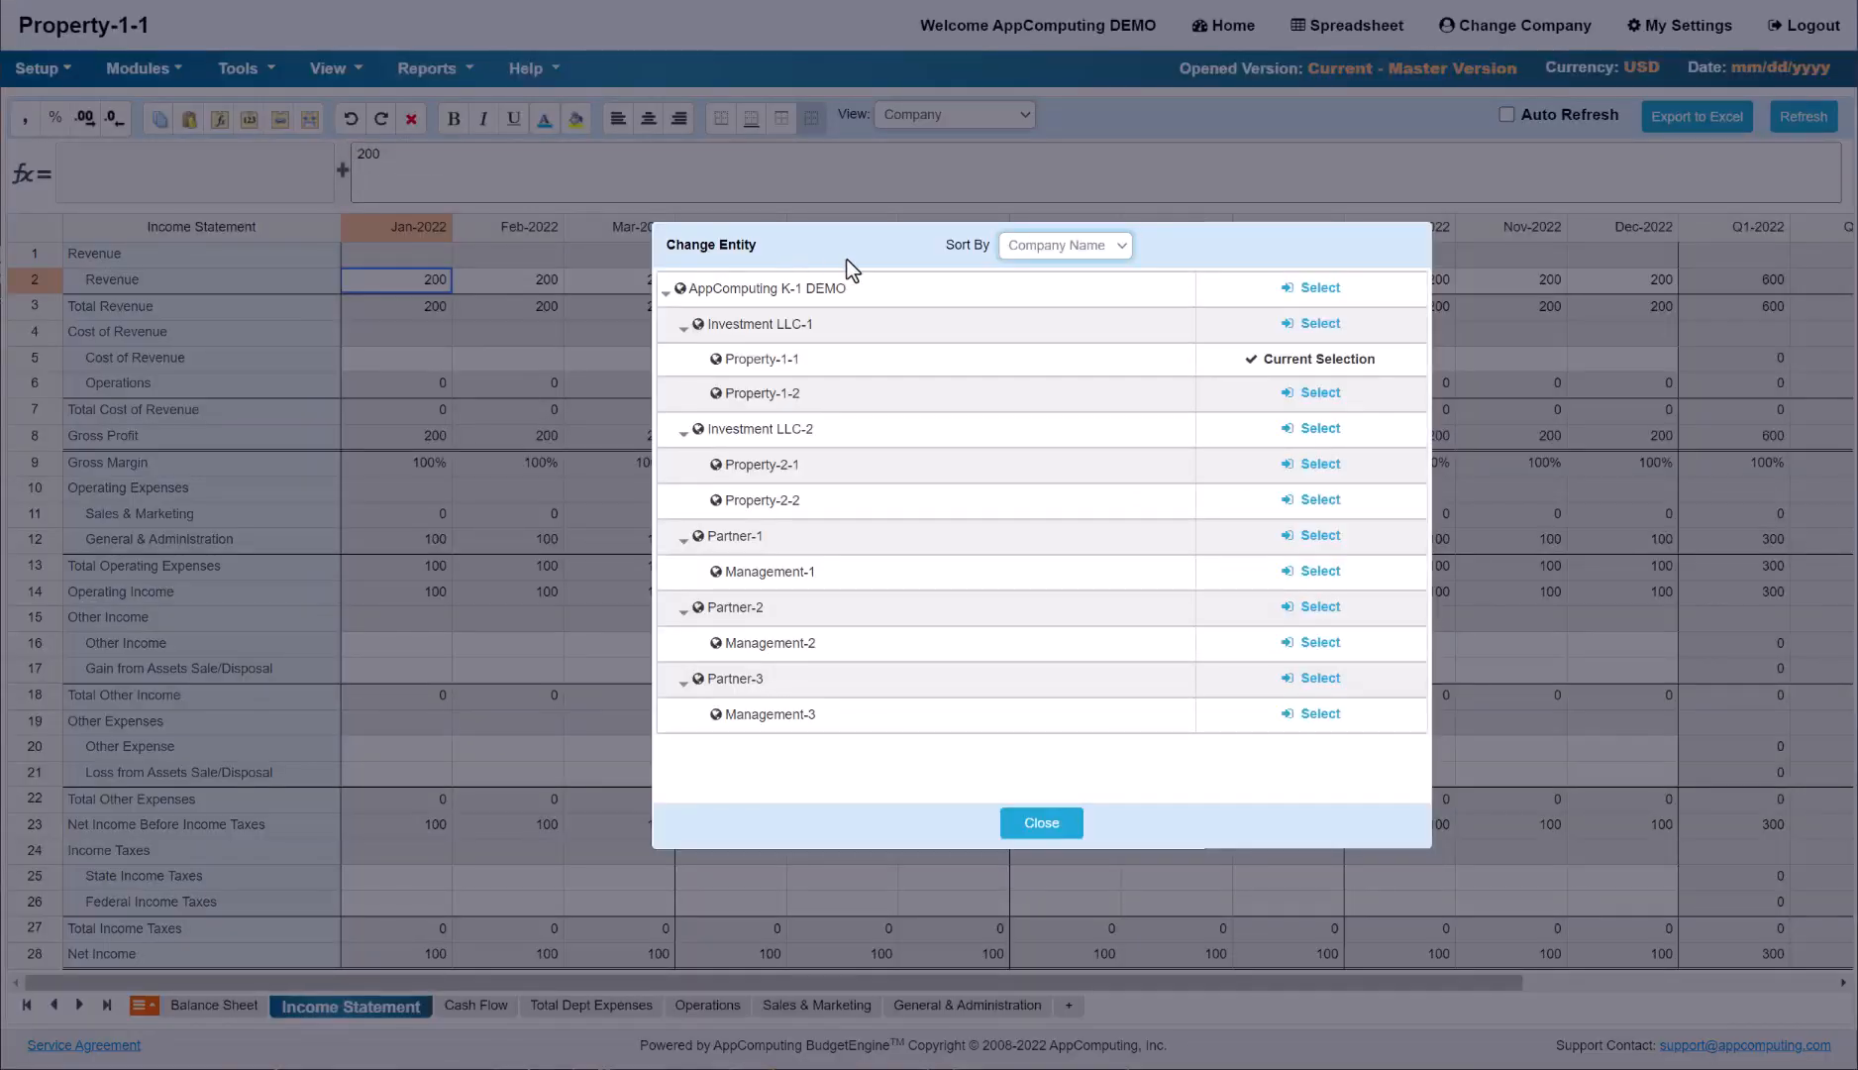
click(1324, 342)
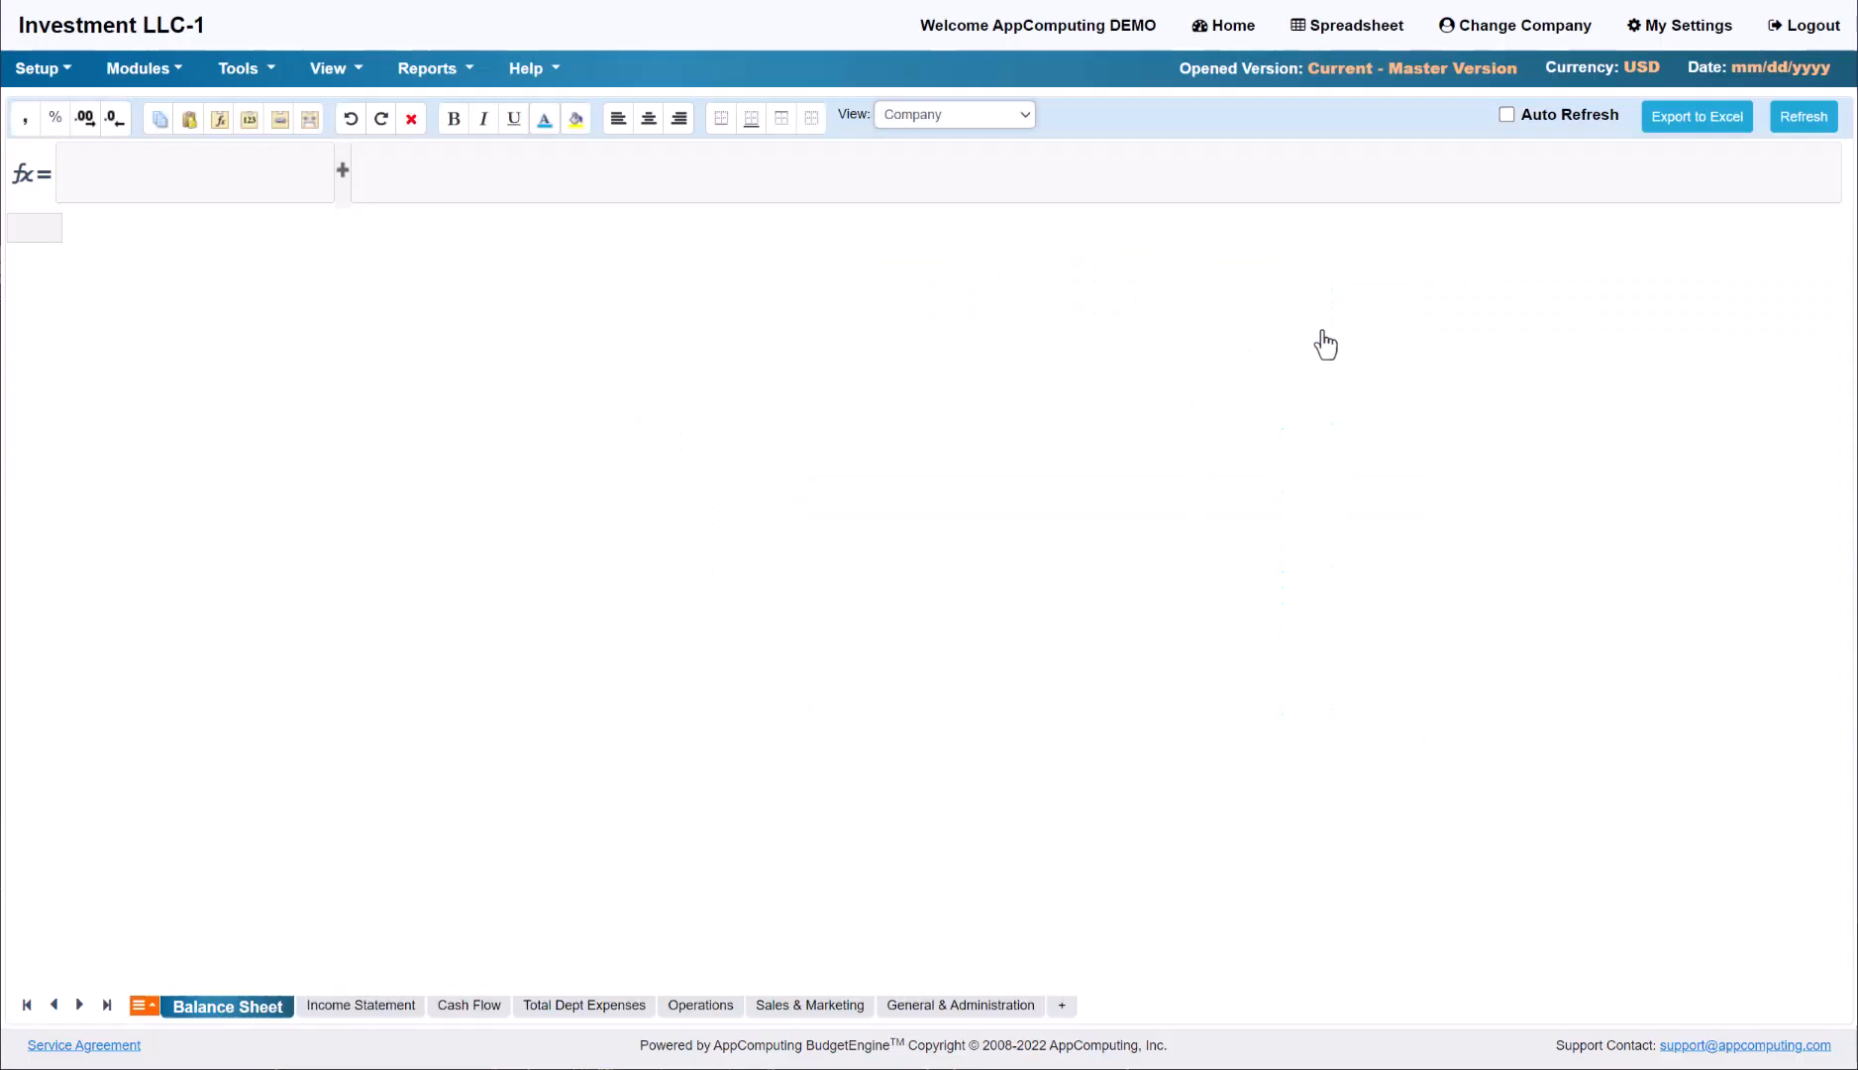
click(1025, 115)
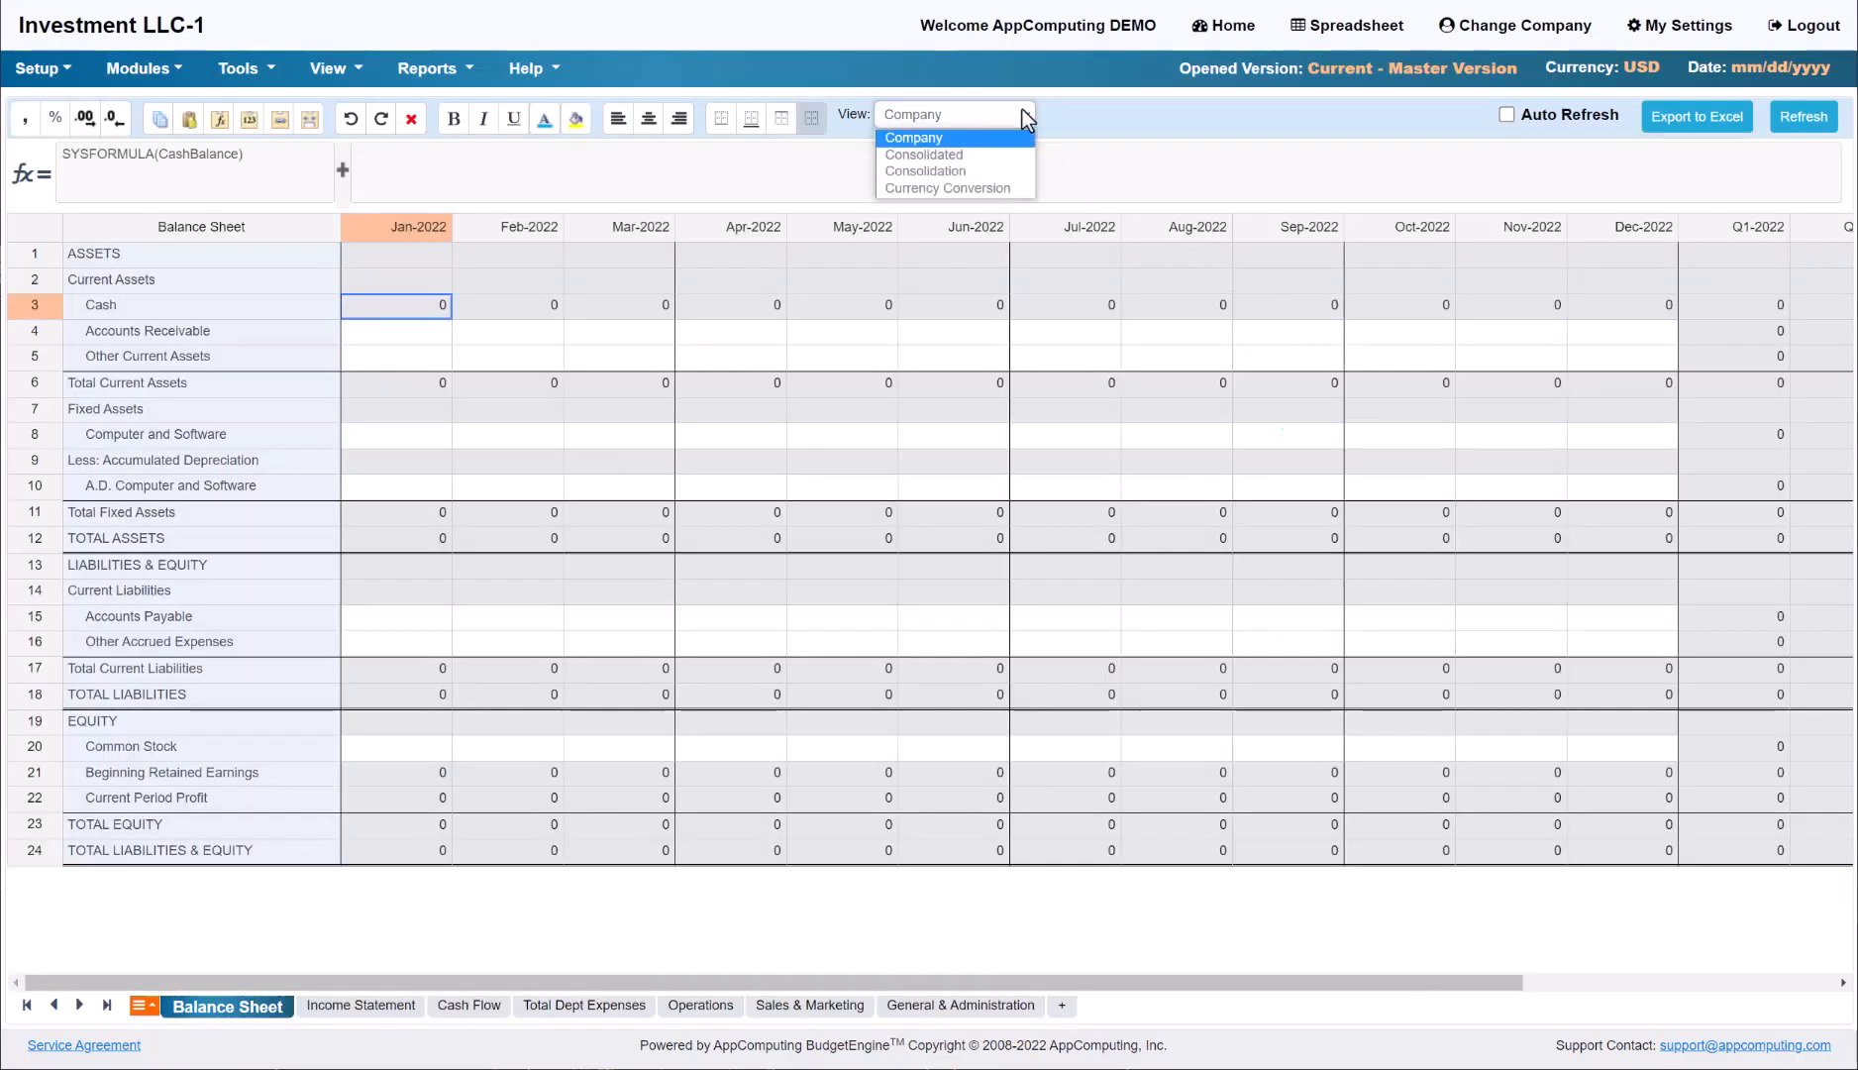
click(989, 173)
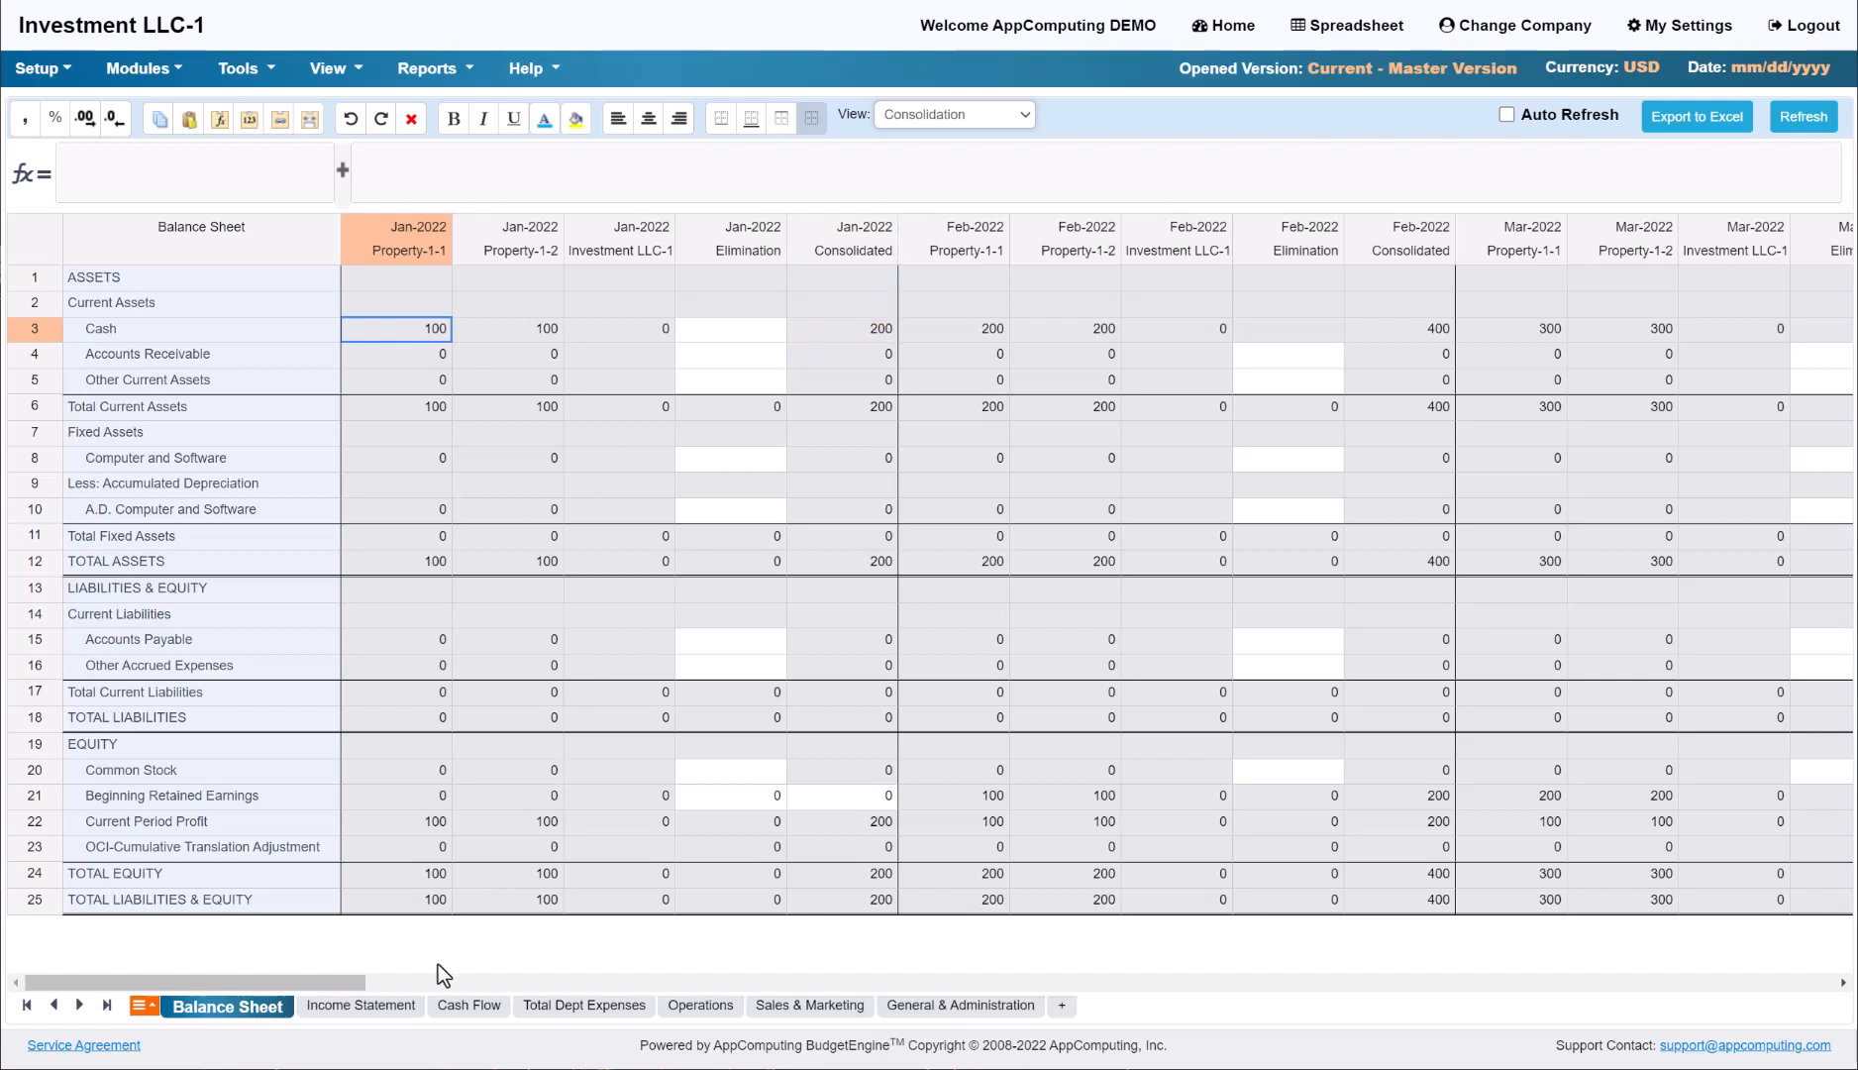
click(404, 1013)
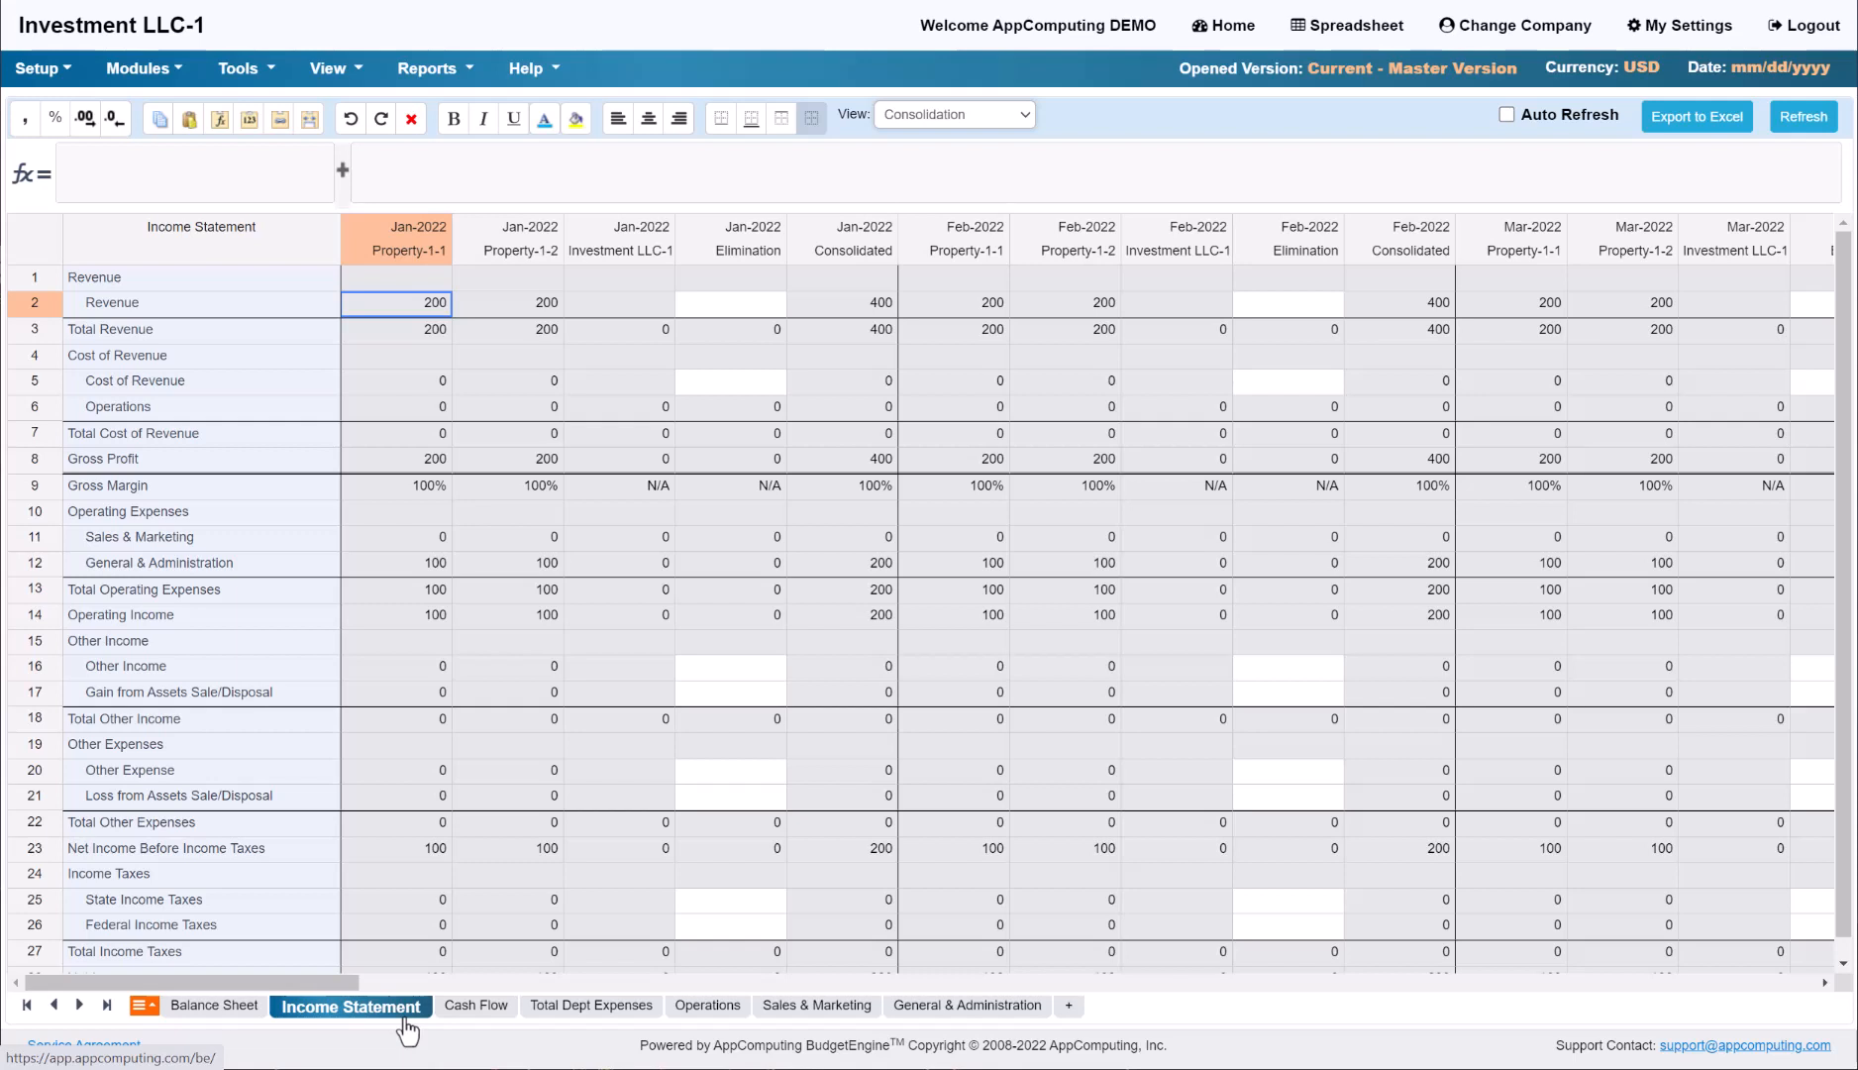
- Change the entity to Partner-1 and examine its consolidation balance sheet and income statement
click(339, 81)
click(346, 137)
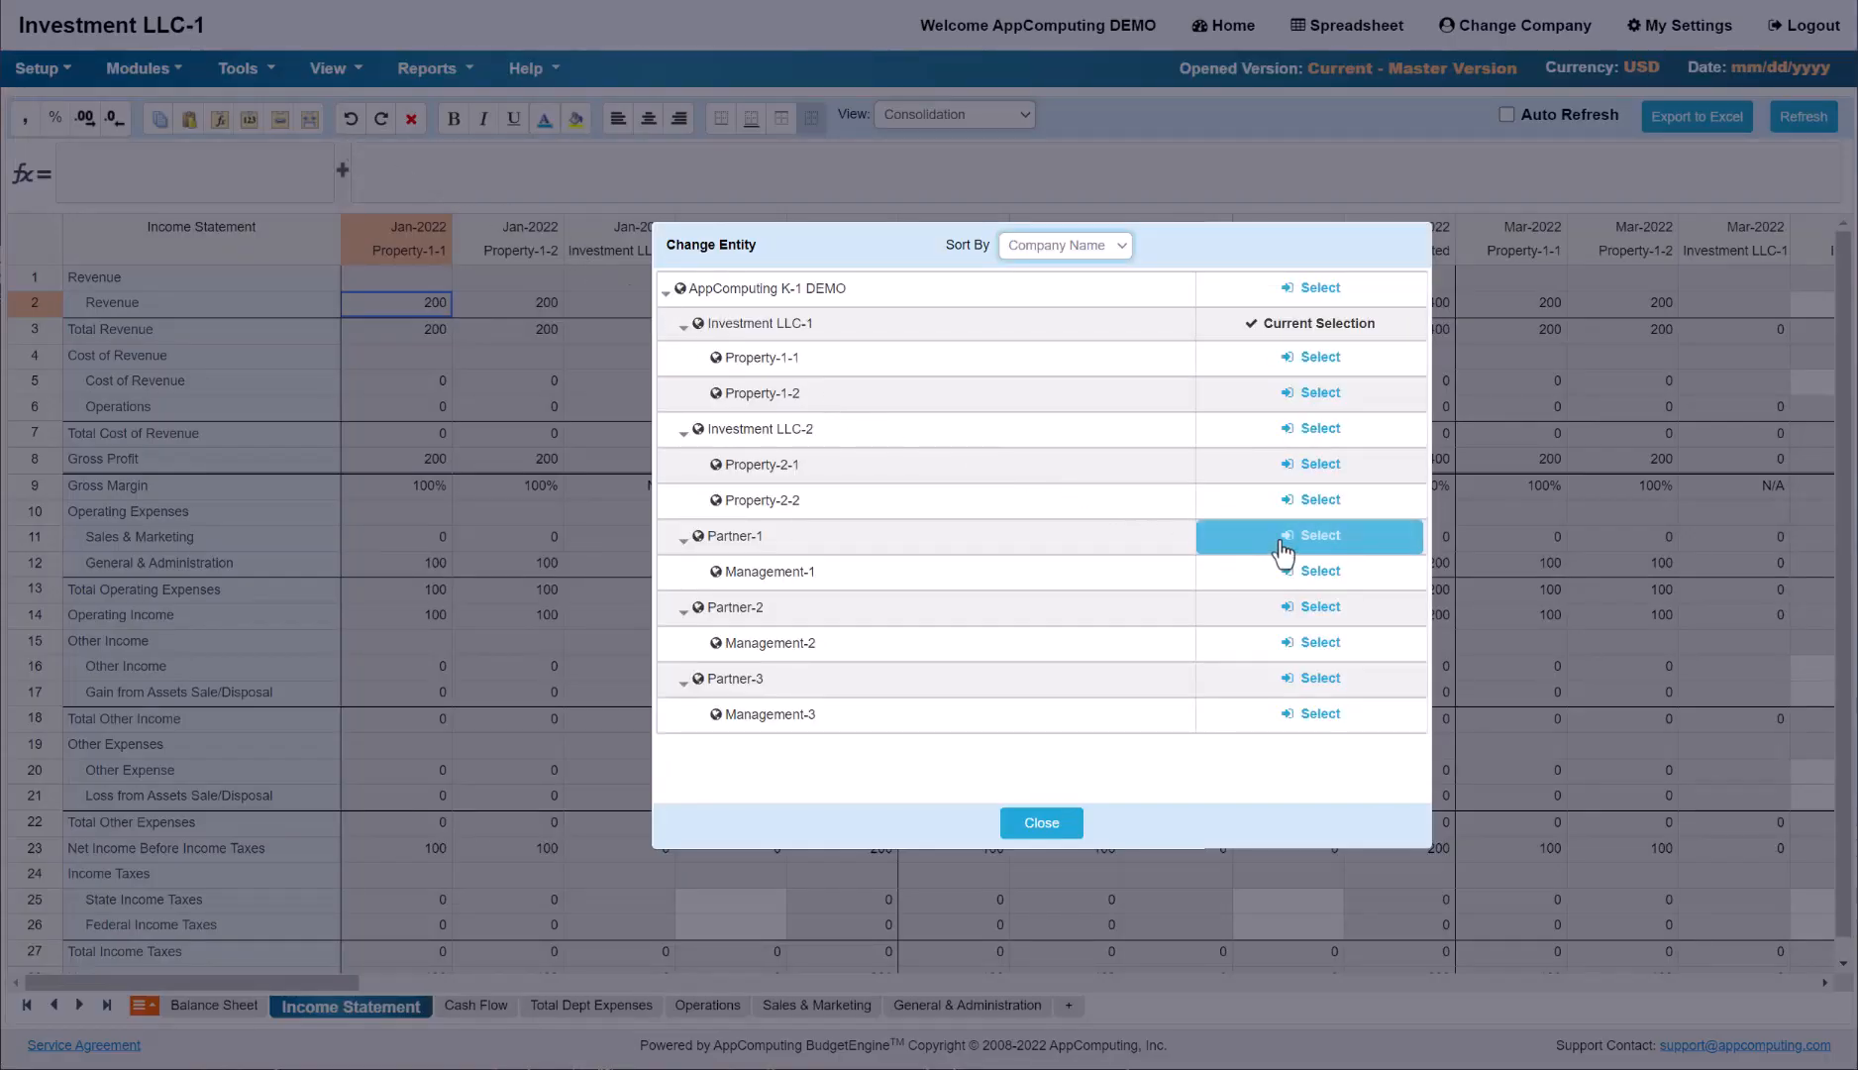
click(1334, 556)
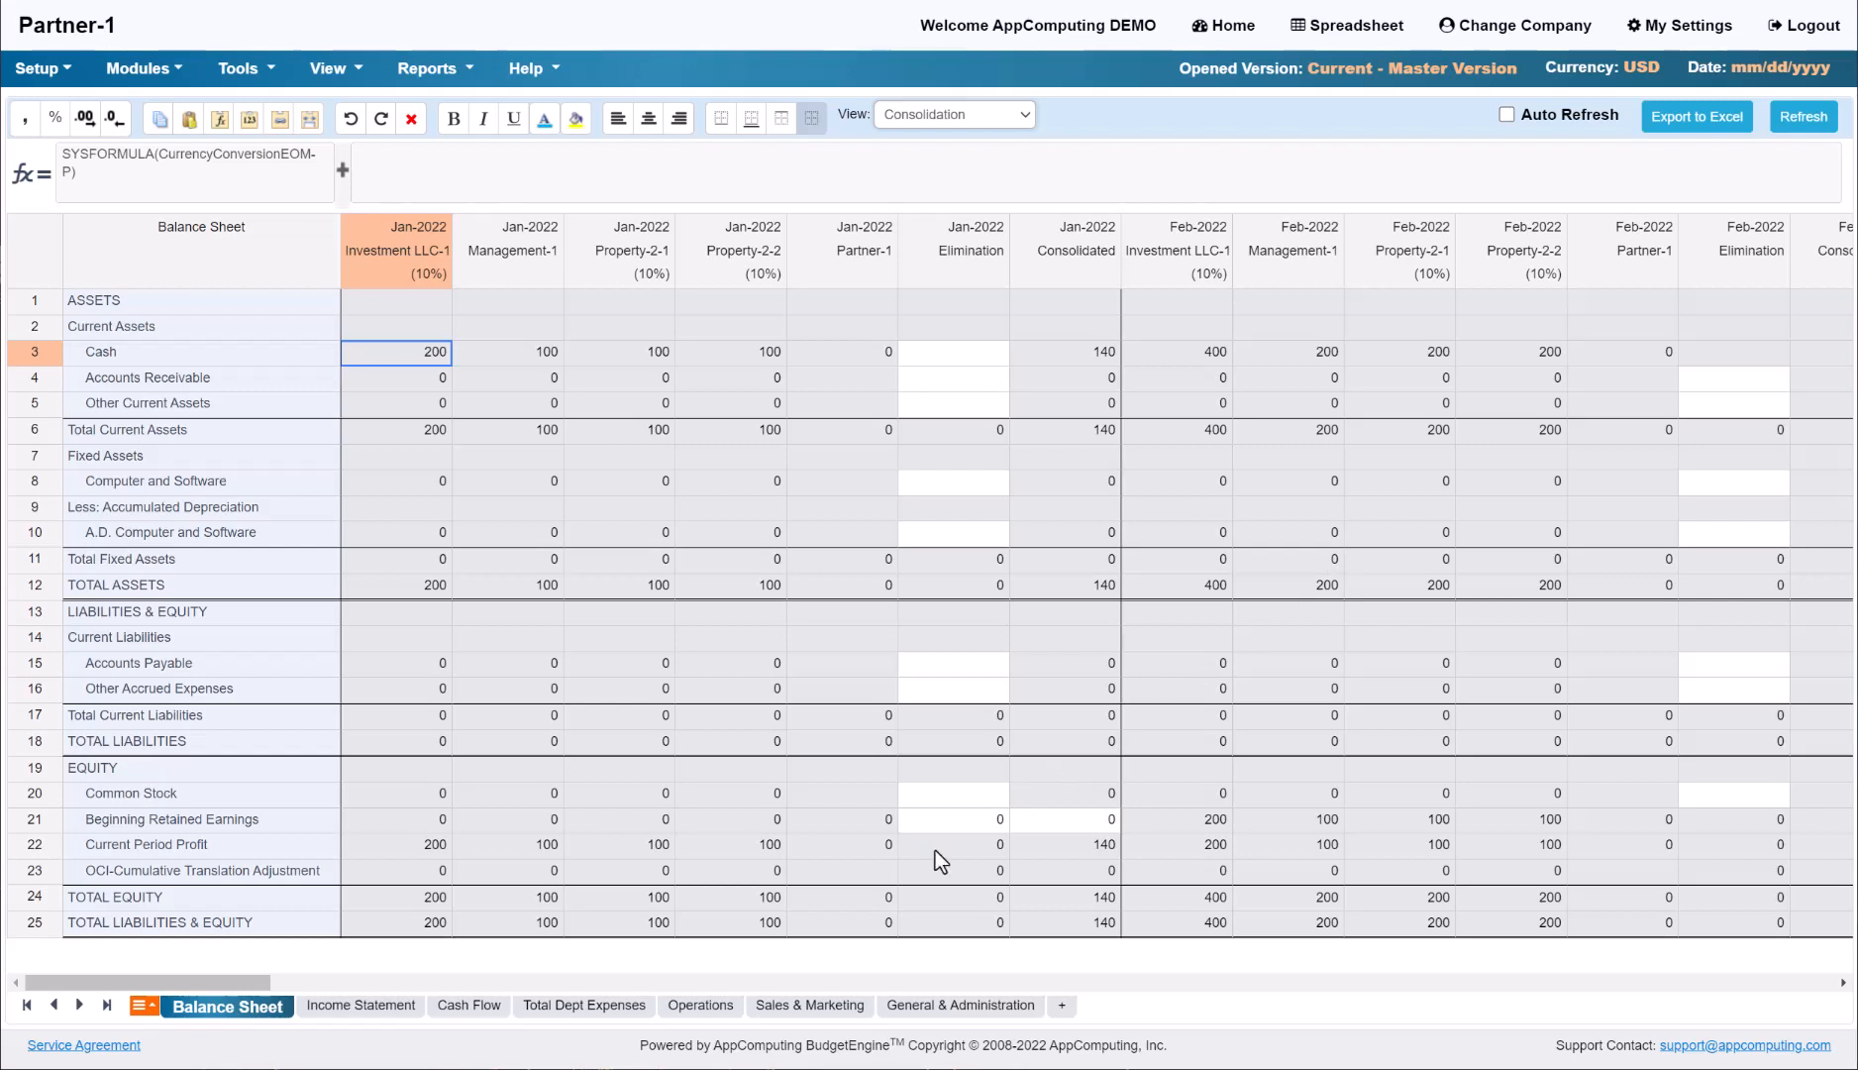
click(401, 1008)
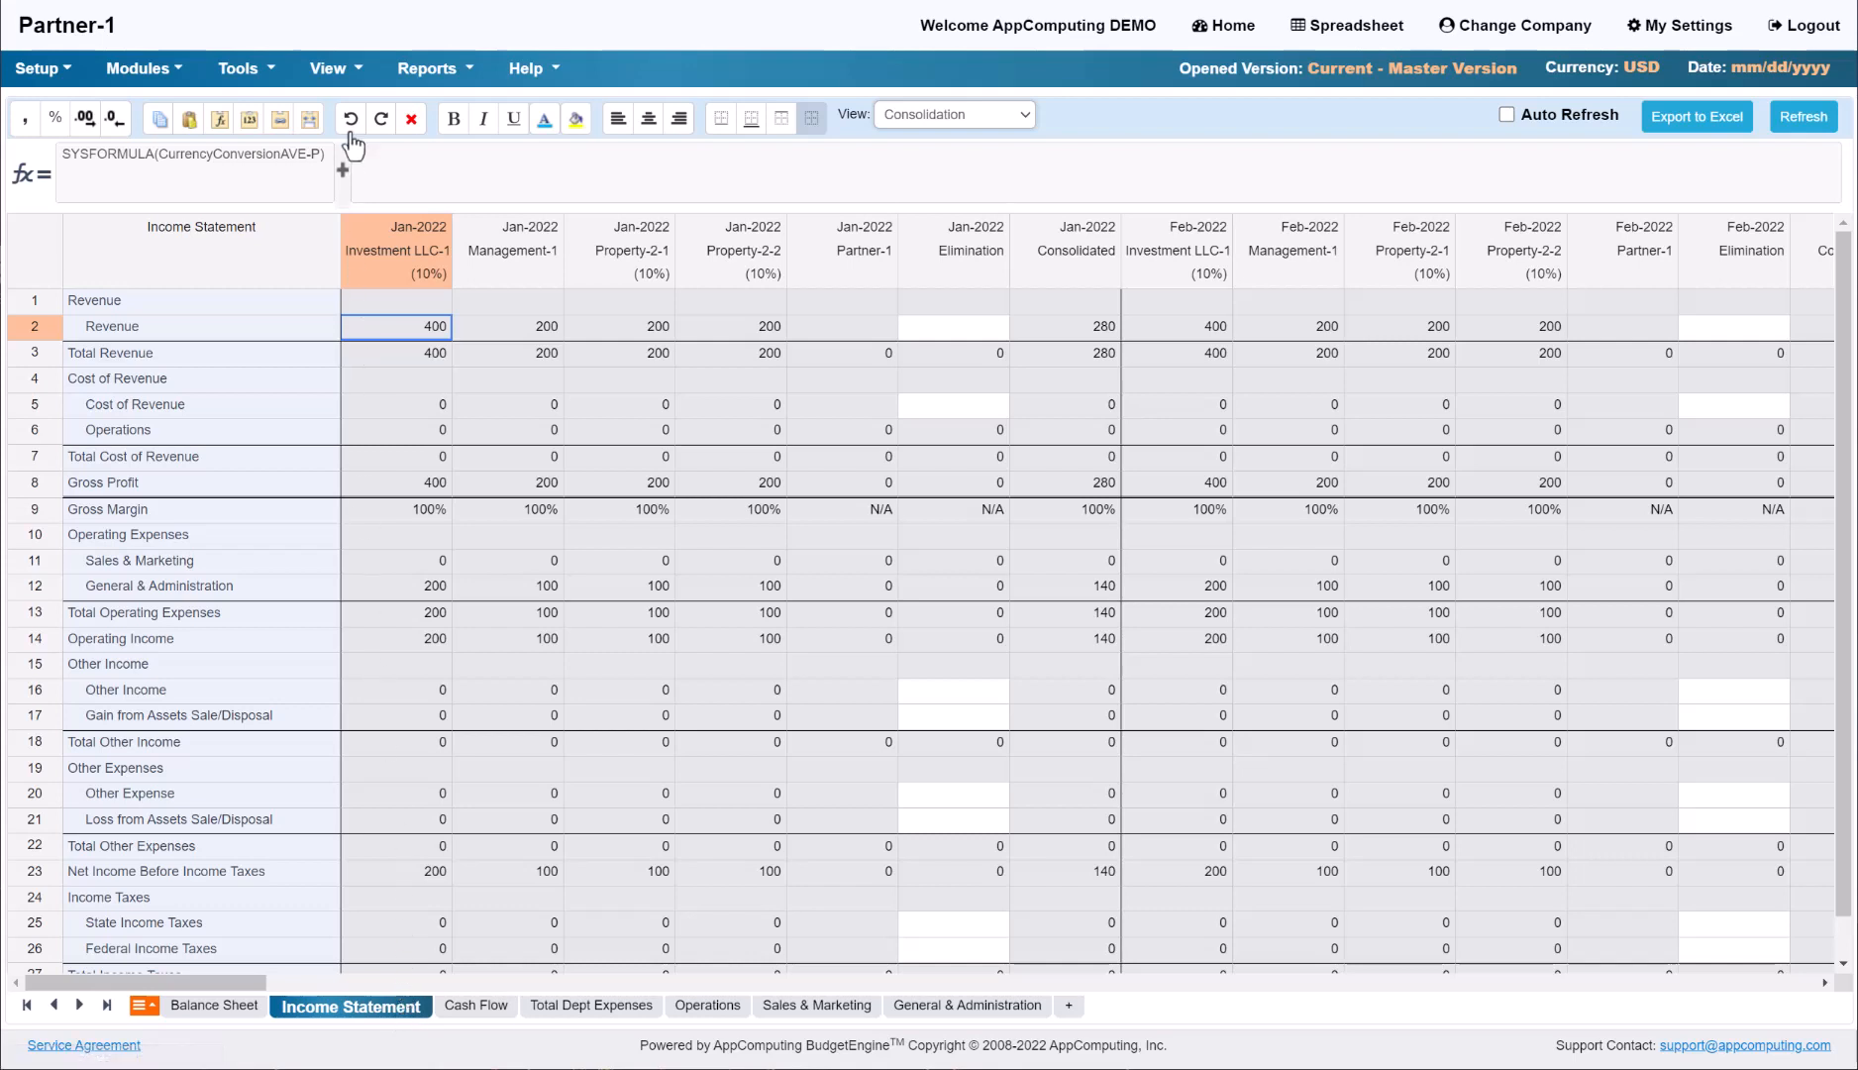
- Change the entity to Partner-2 to show its consolidation balance sheet
click(353, 73)
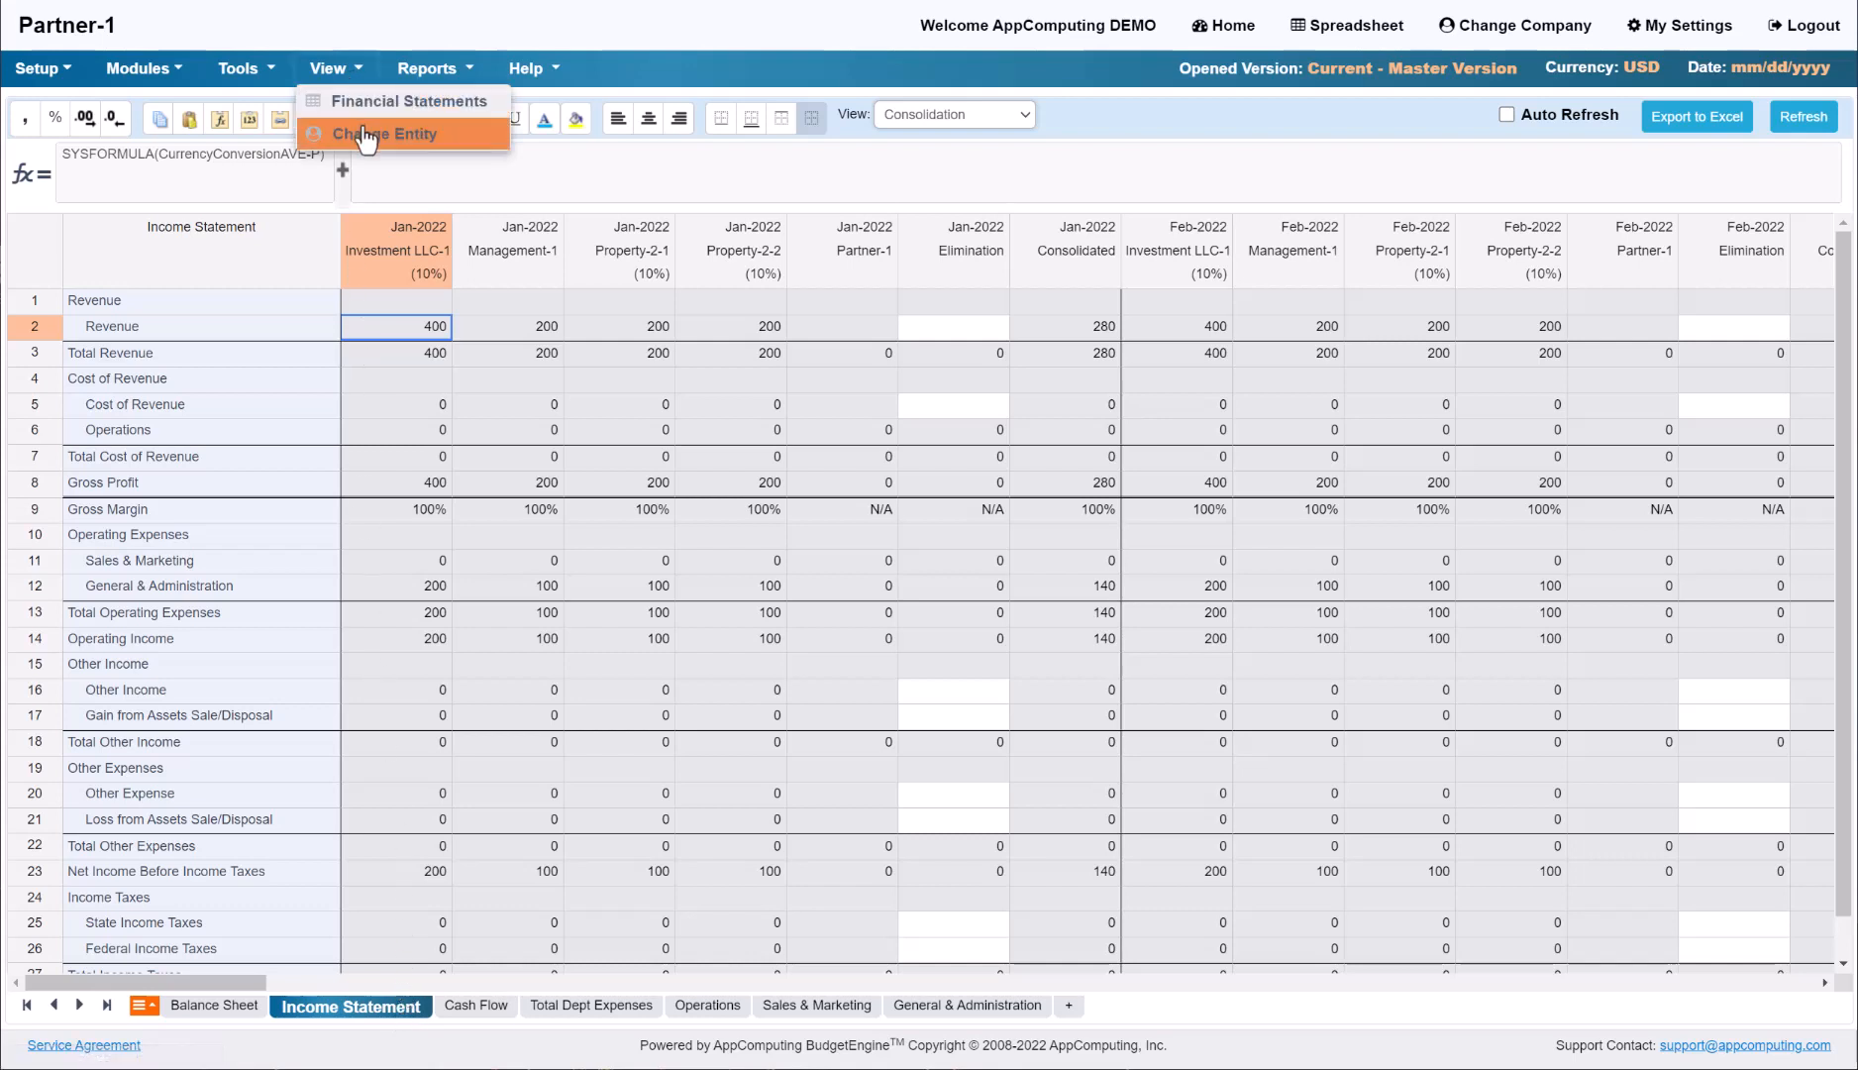
click(362, 129)
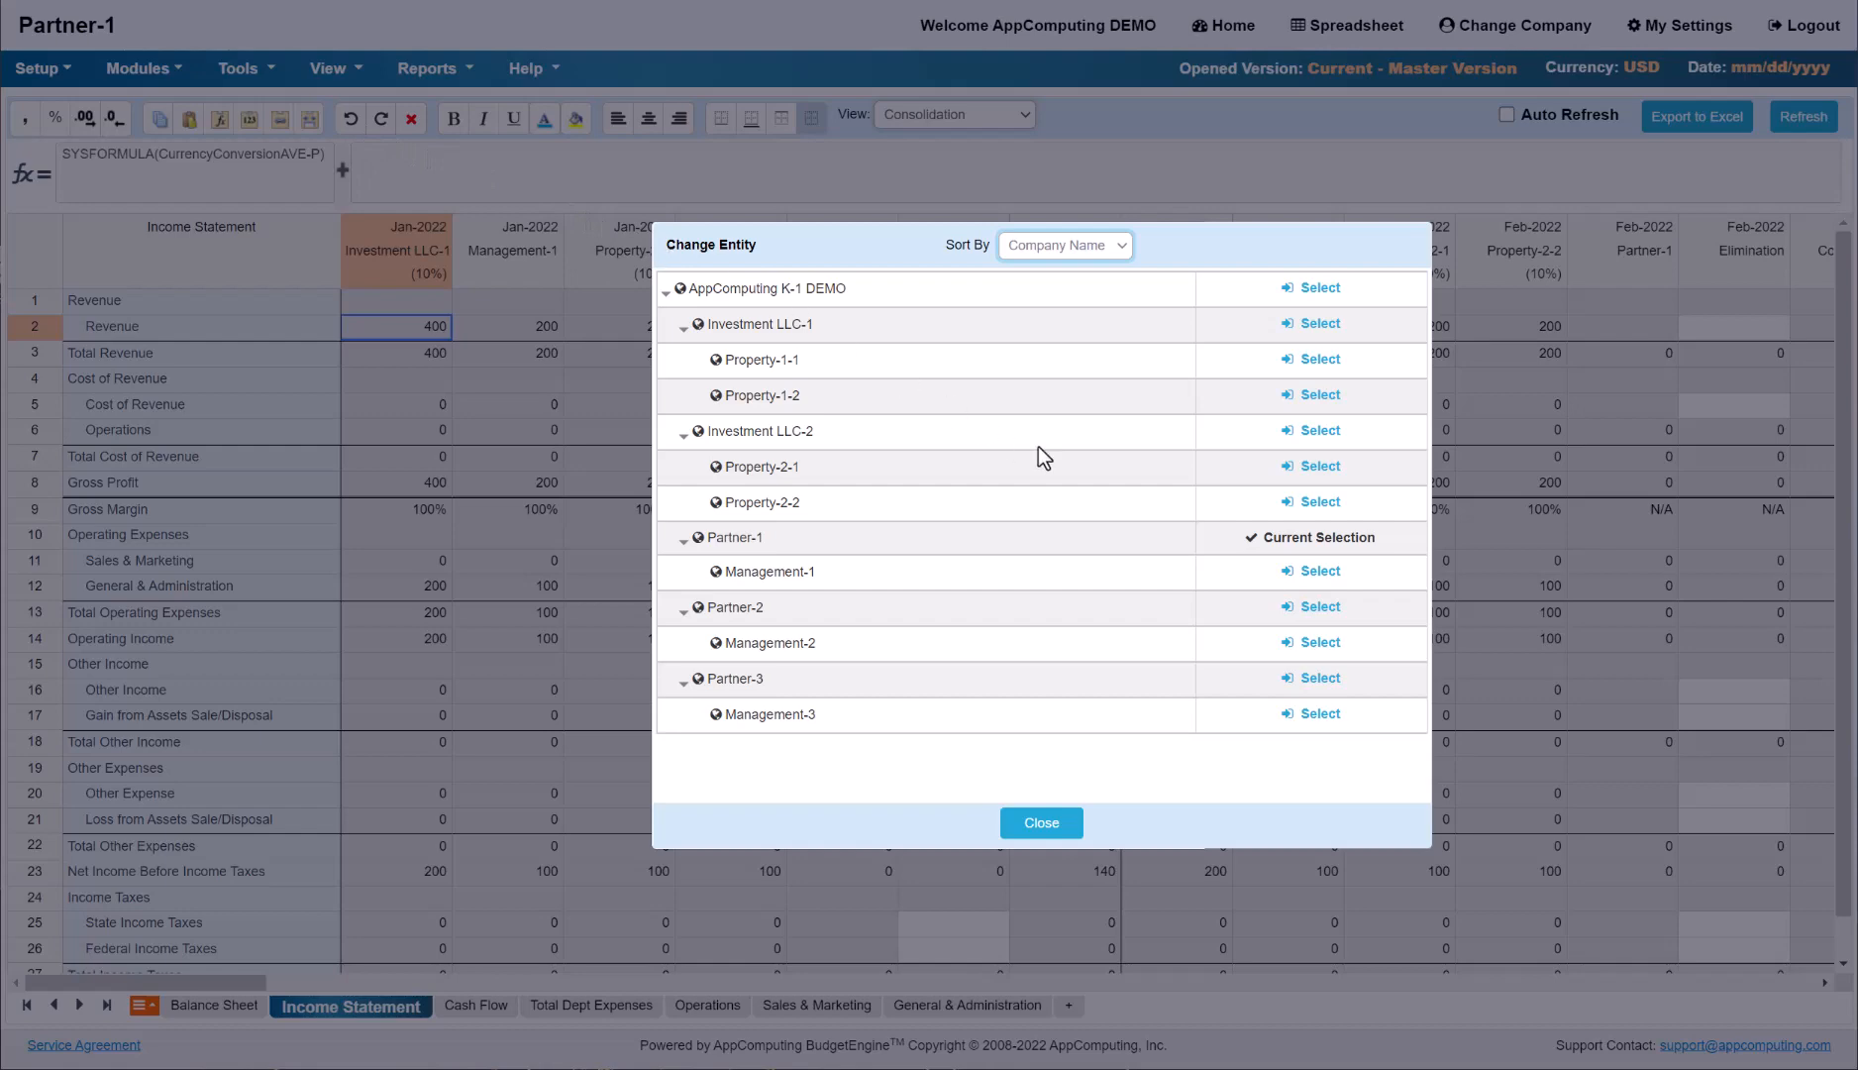
click(1335, 612)
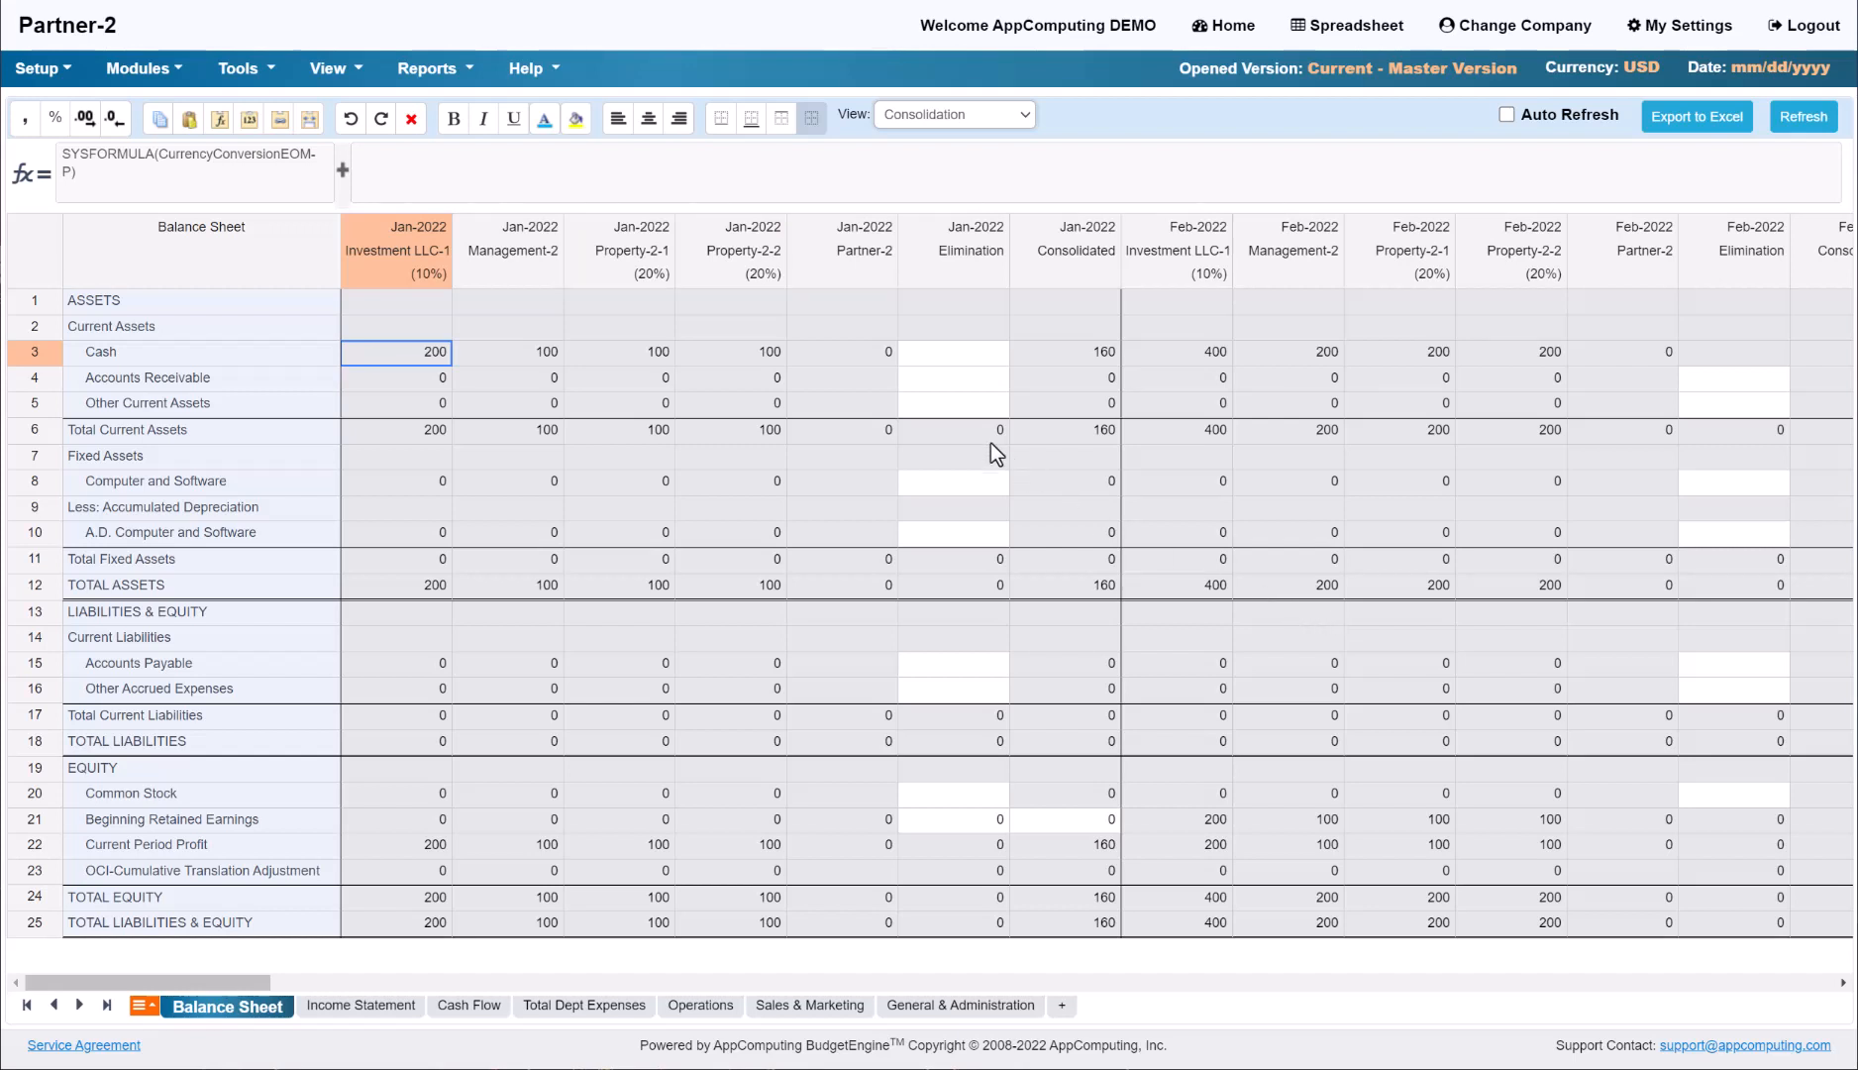
- In the entity setup, add a parent ownership change to Property-2-1 as of Aug-2022
click(39, 69)
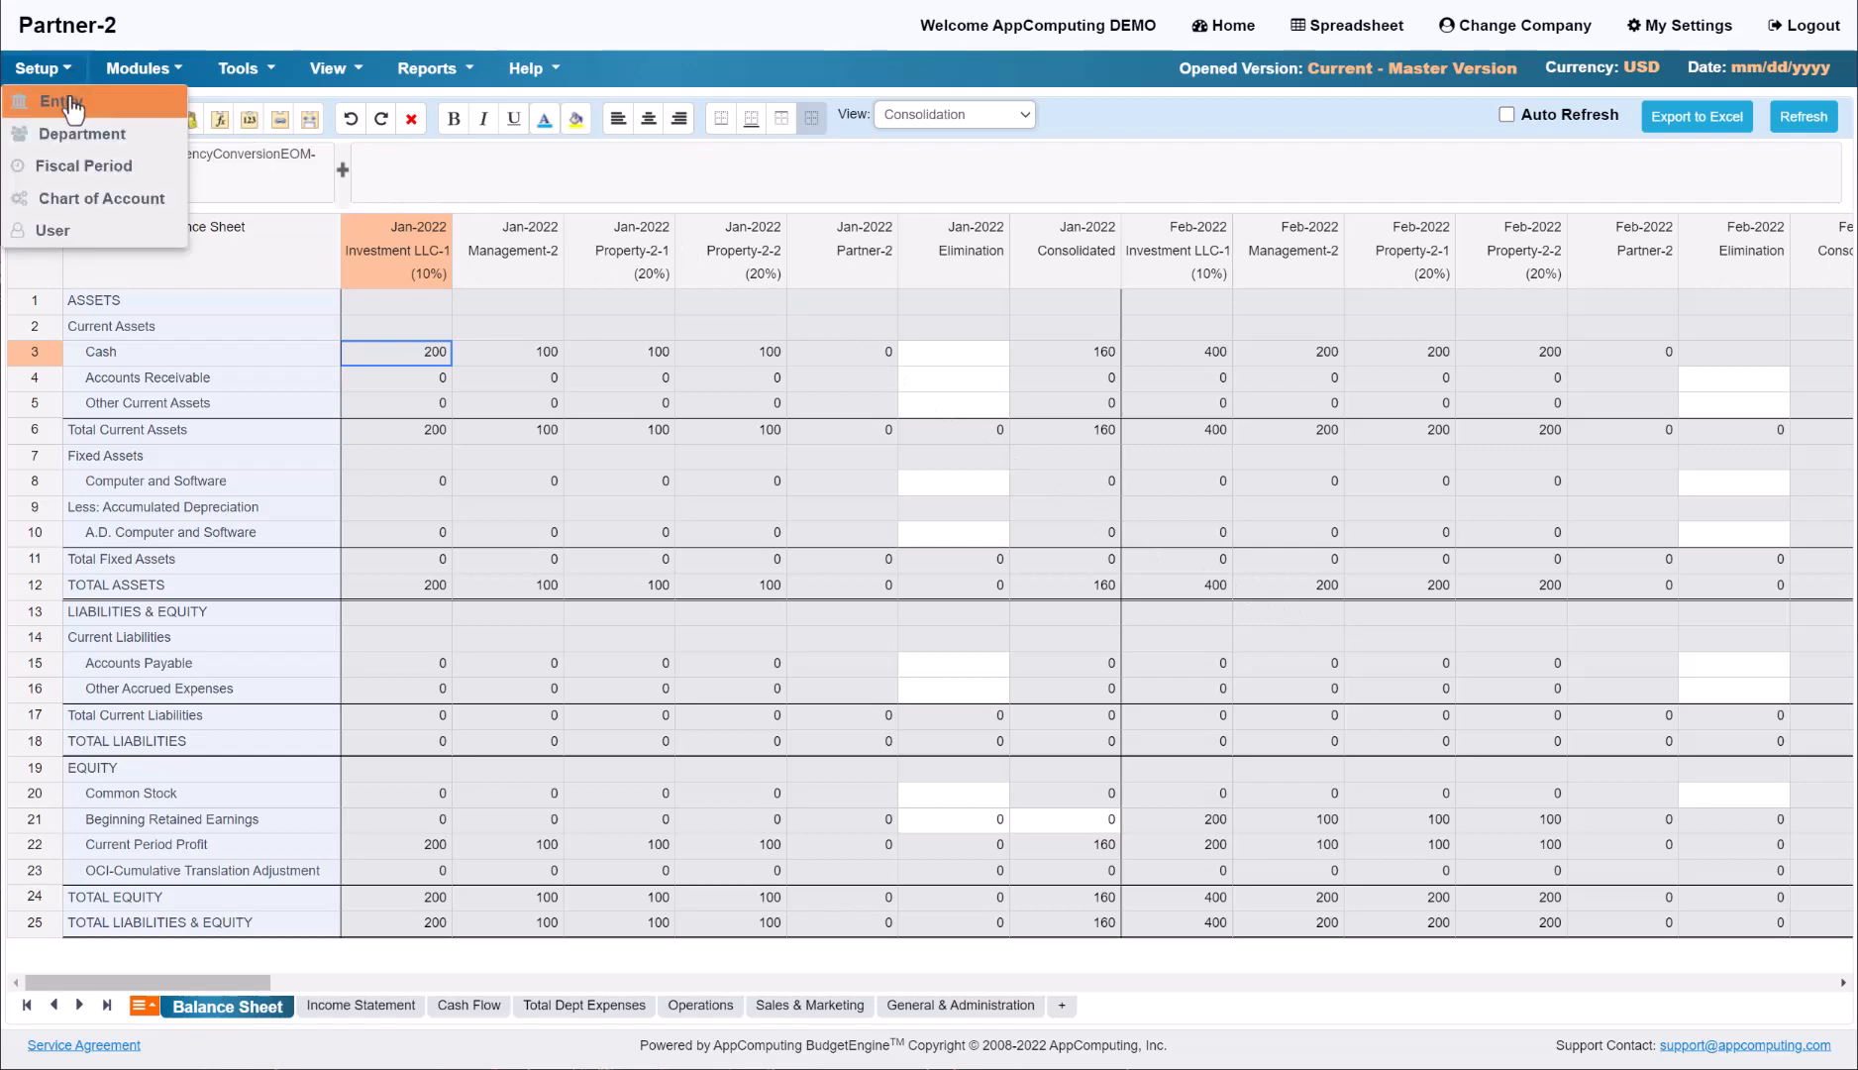
click(69, 103)
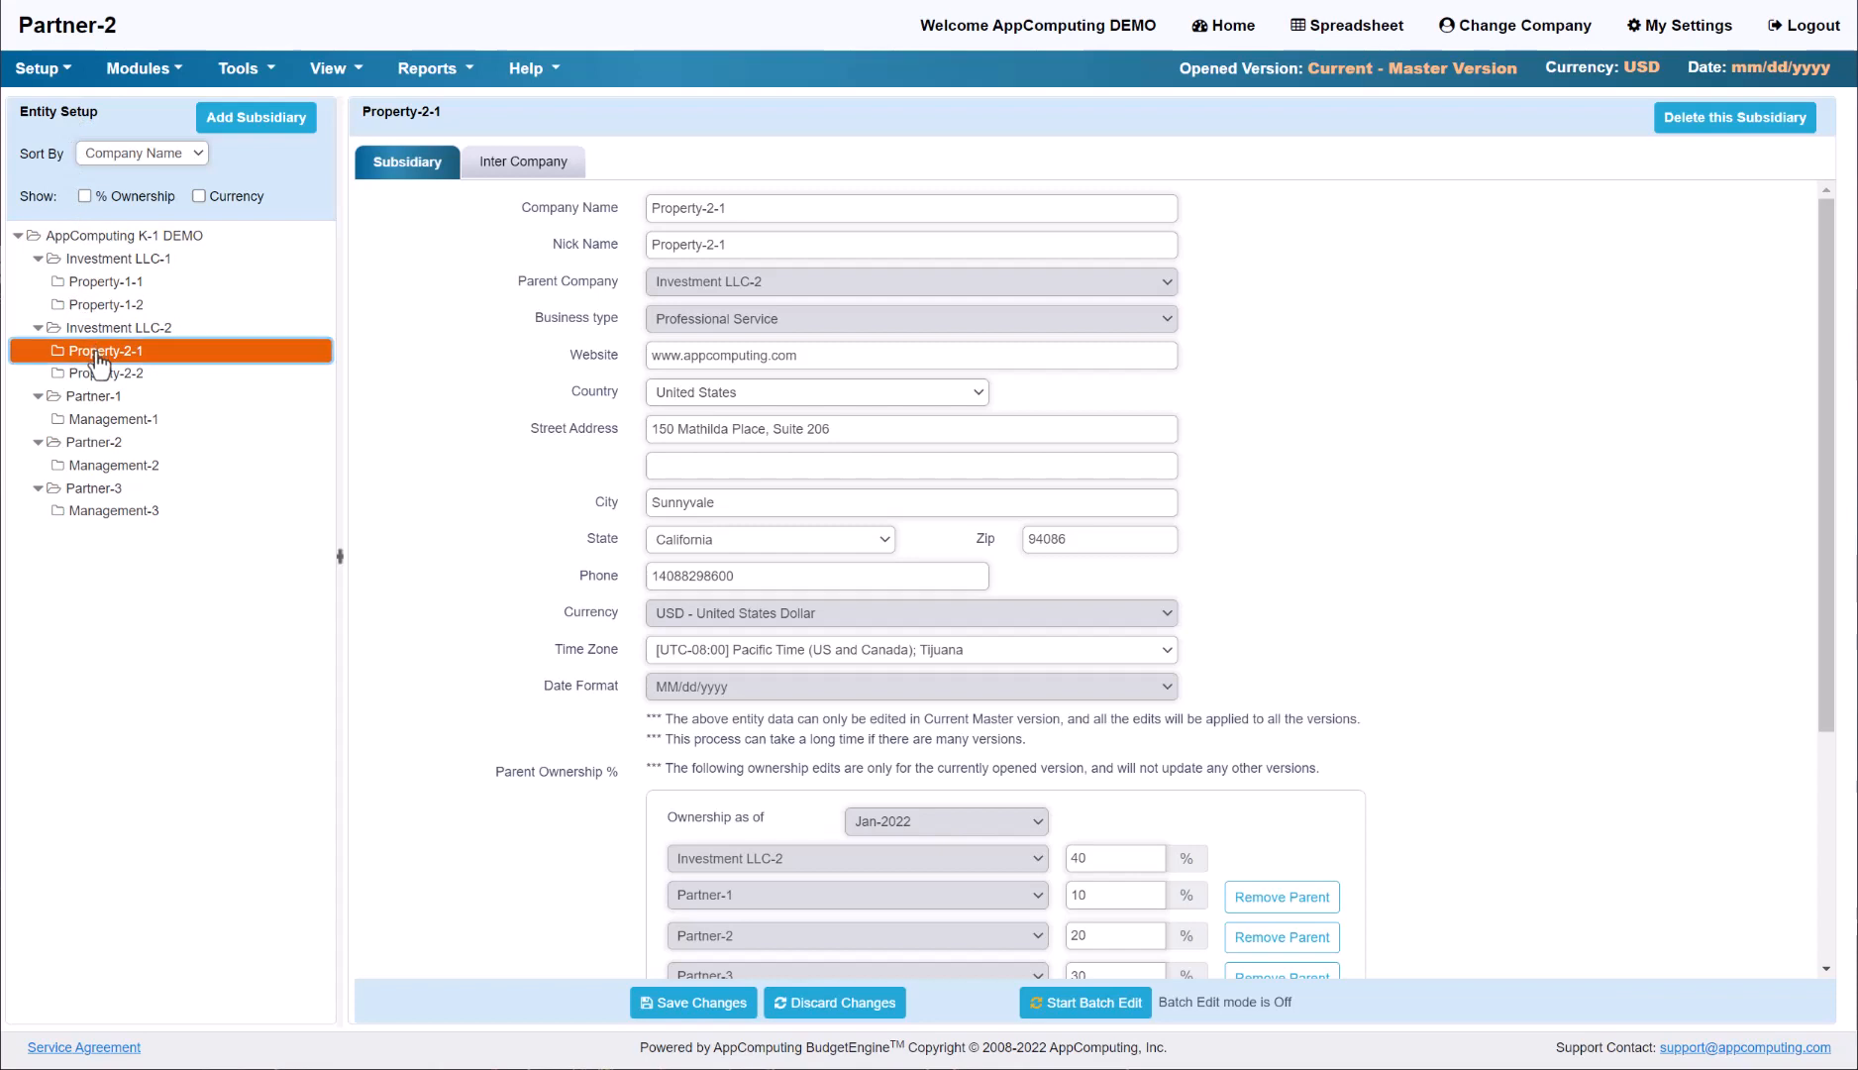
scroll(1514, 647, down, 4)
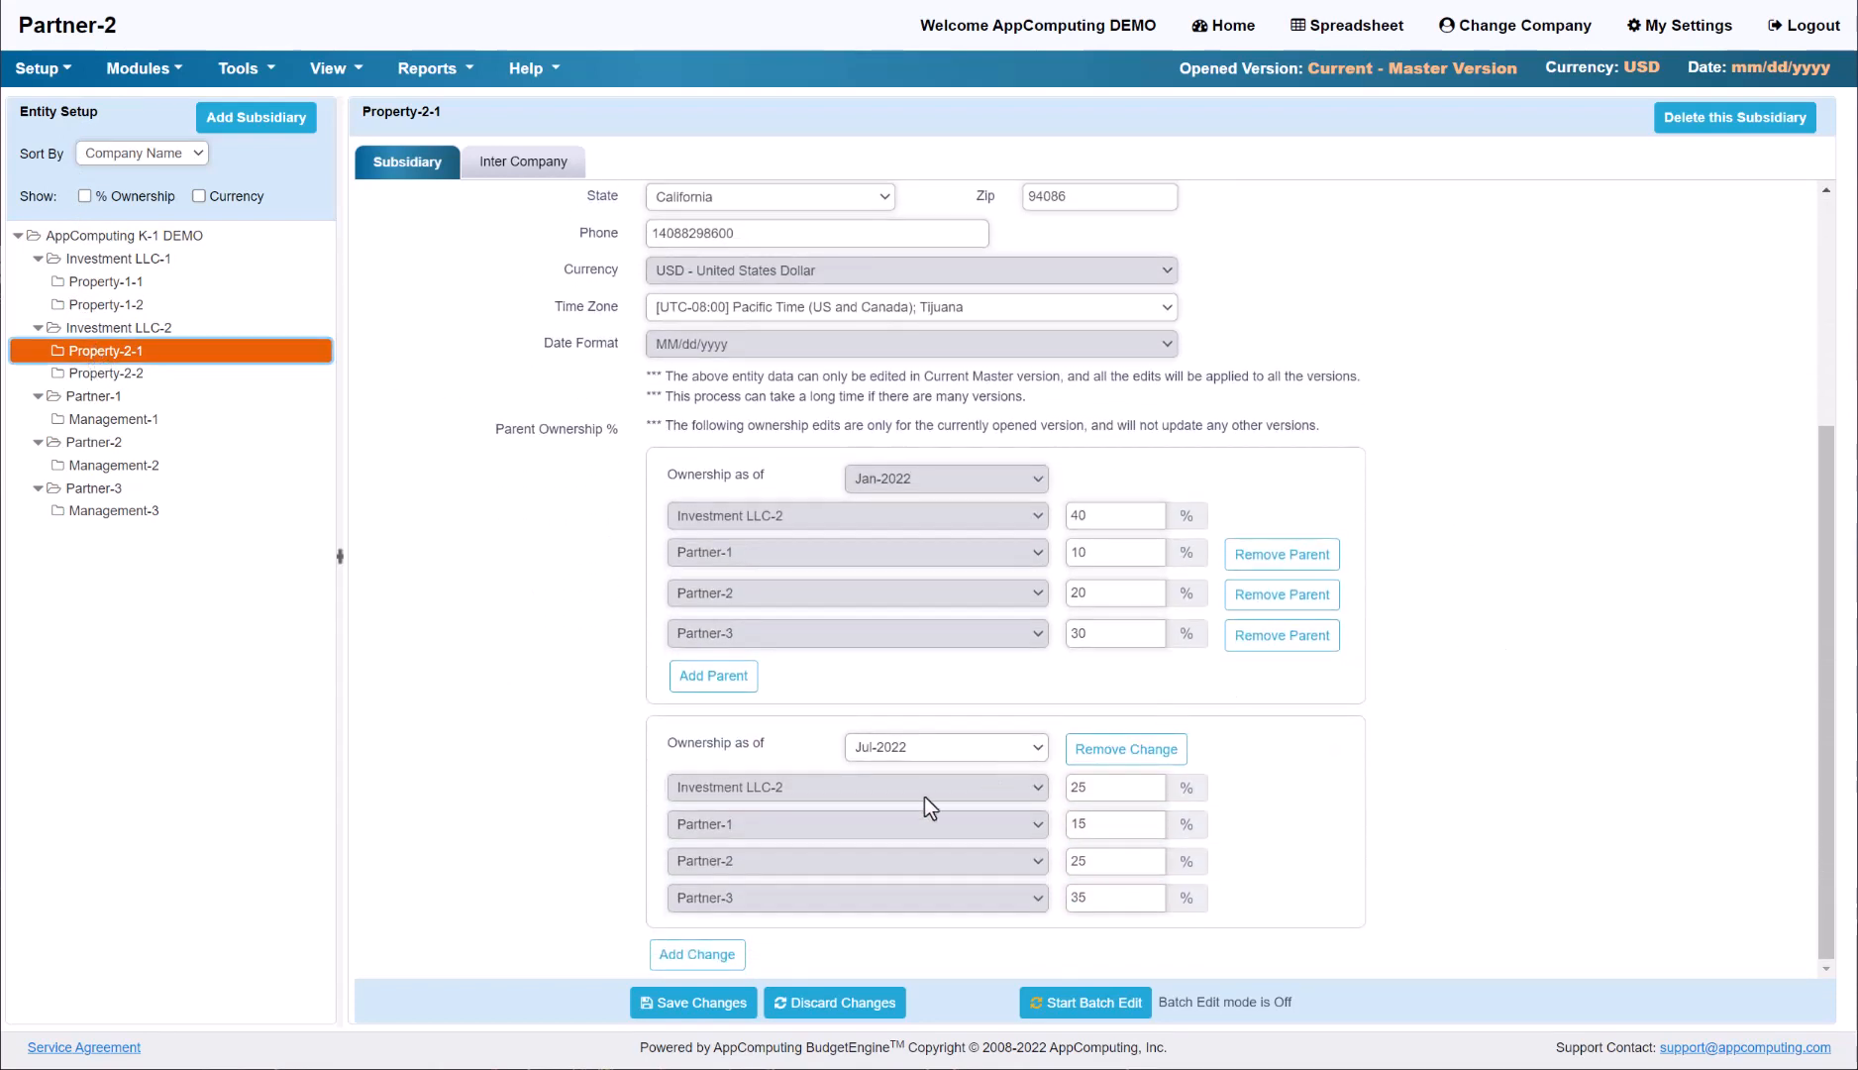
click(703, 953)
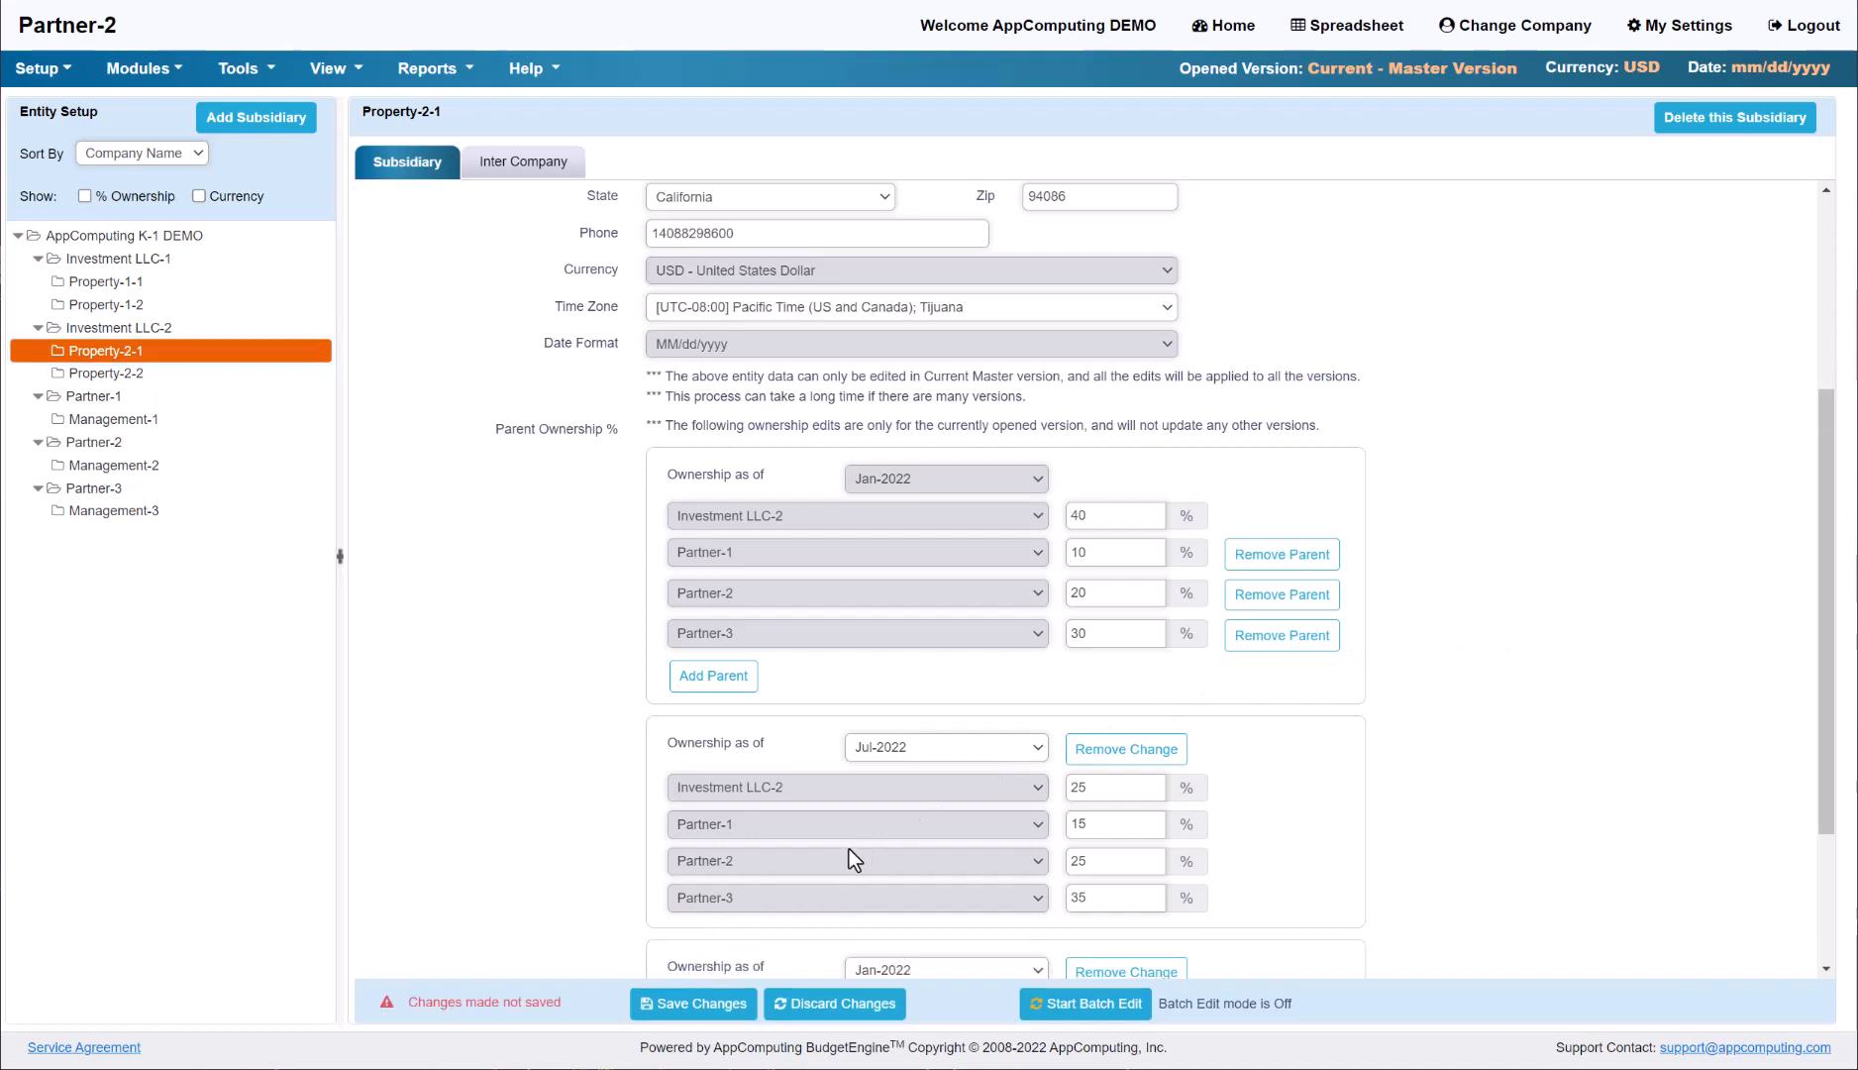
scroll(849, 849, down, 2)
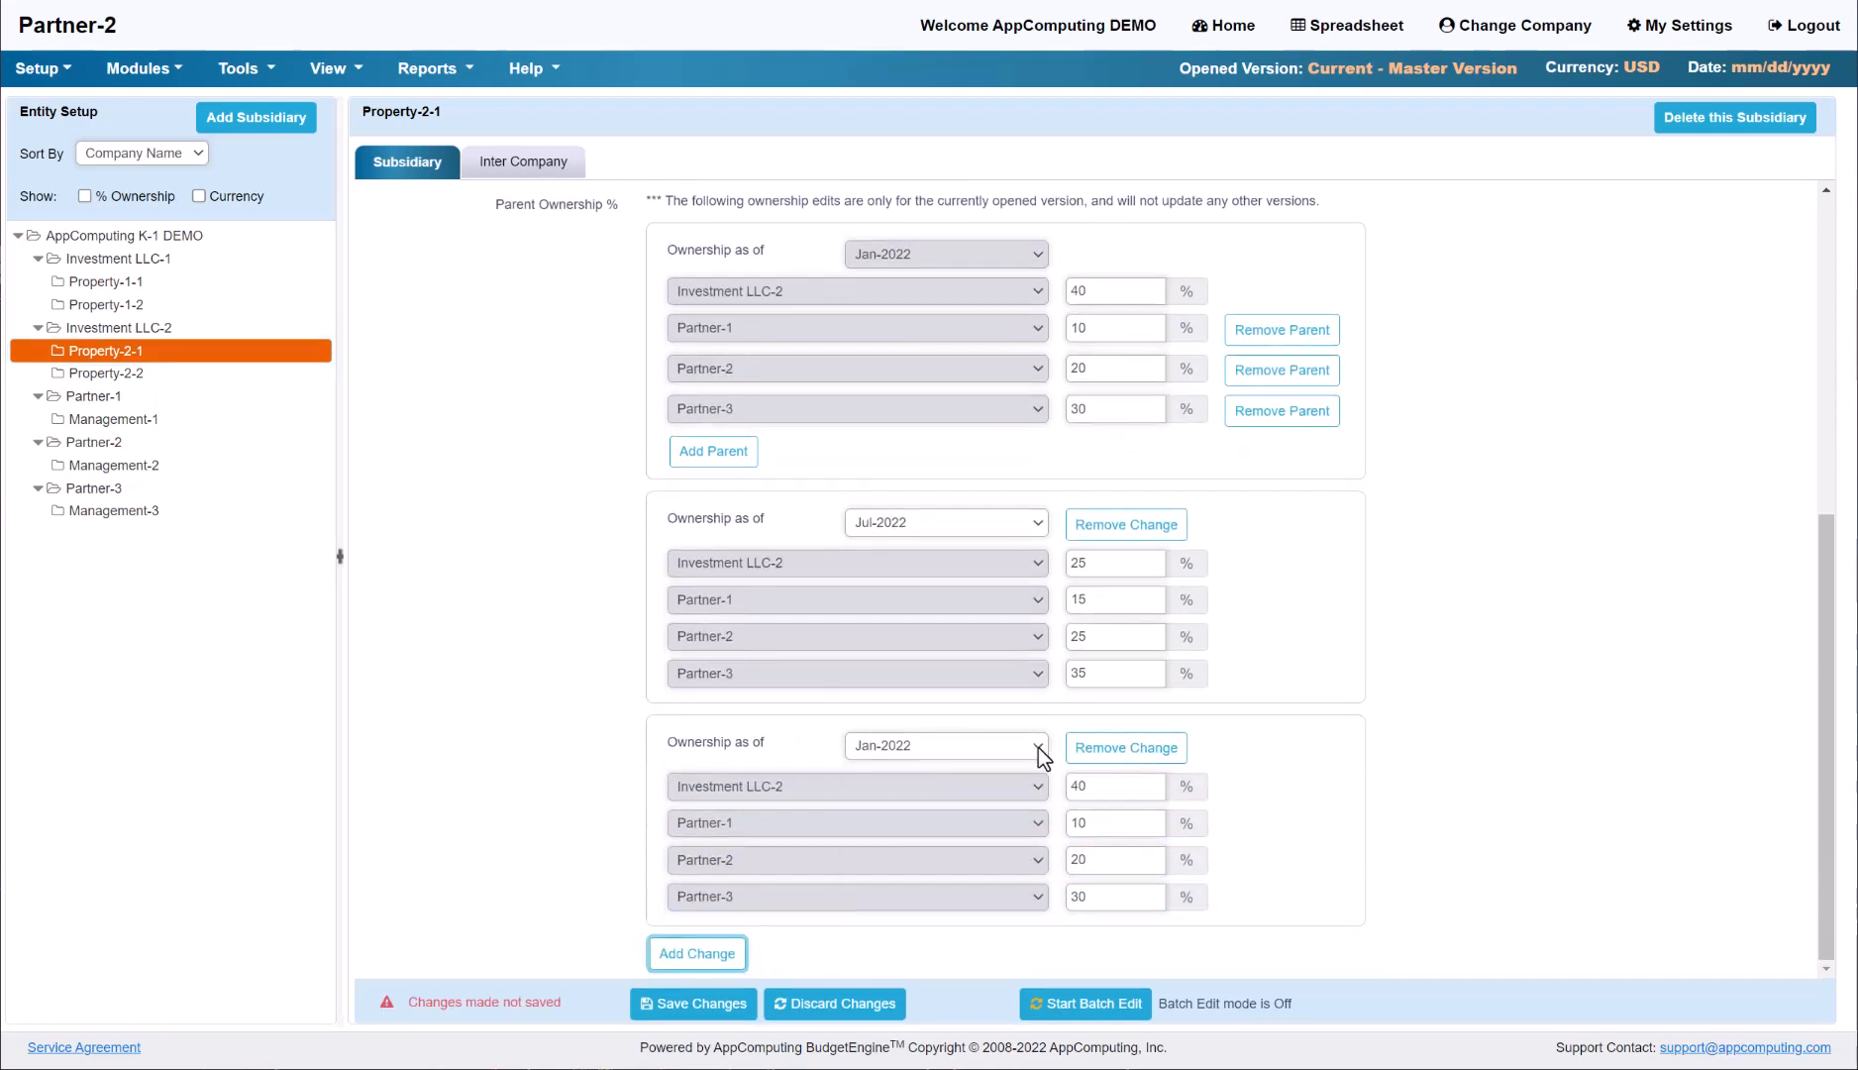
click(1038, 746)
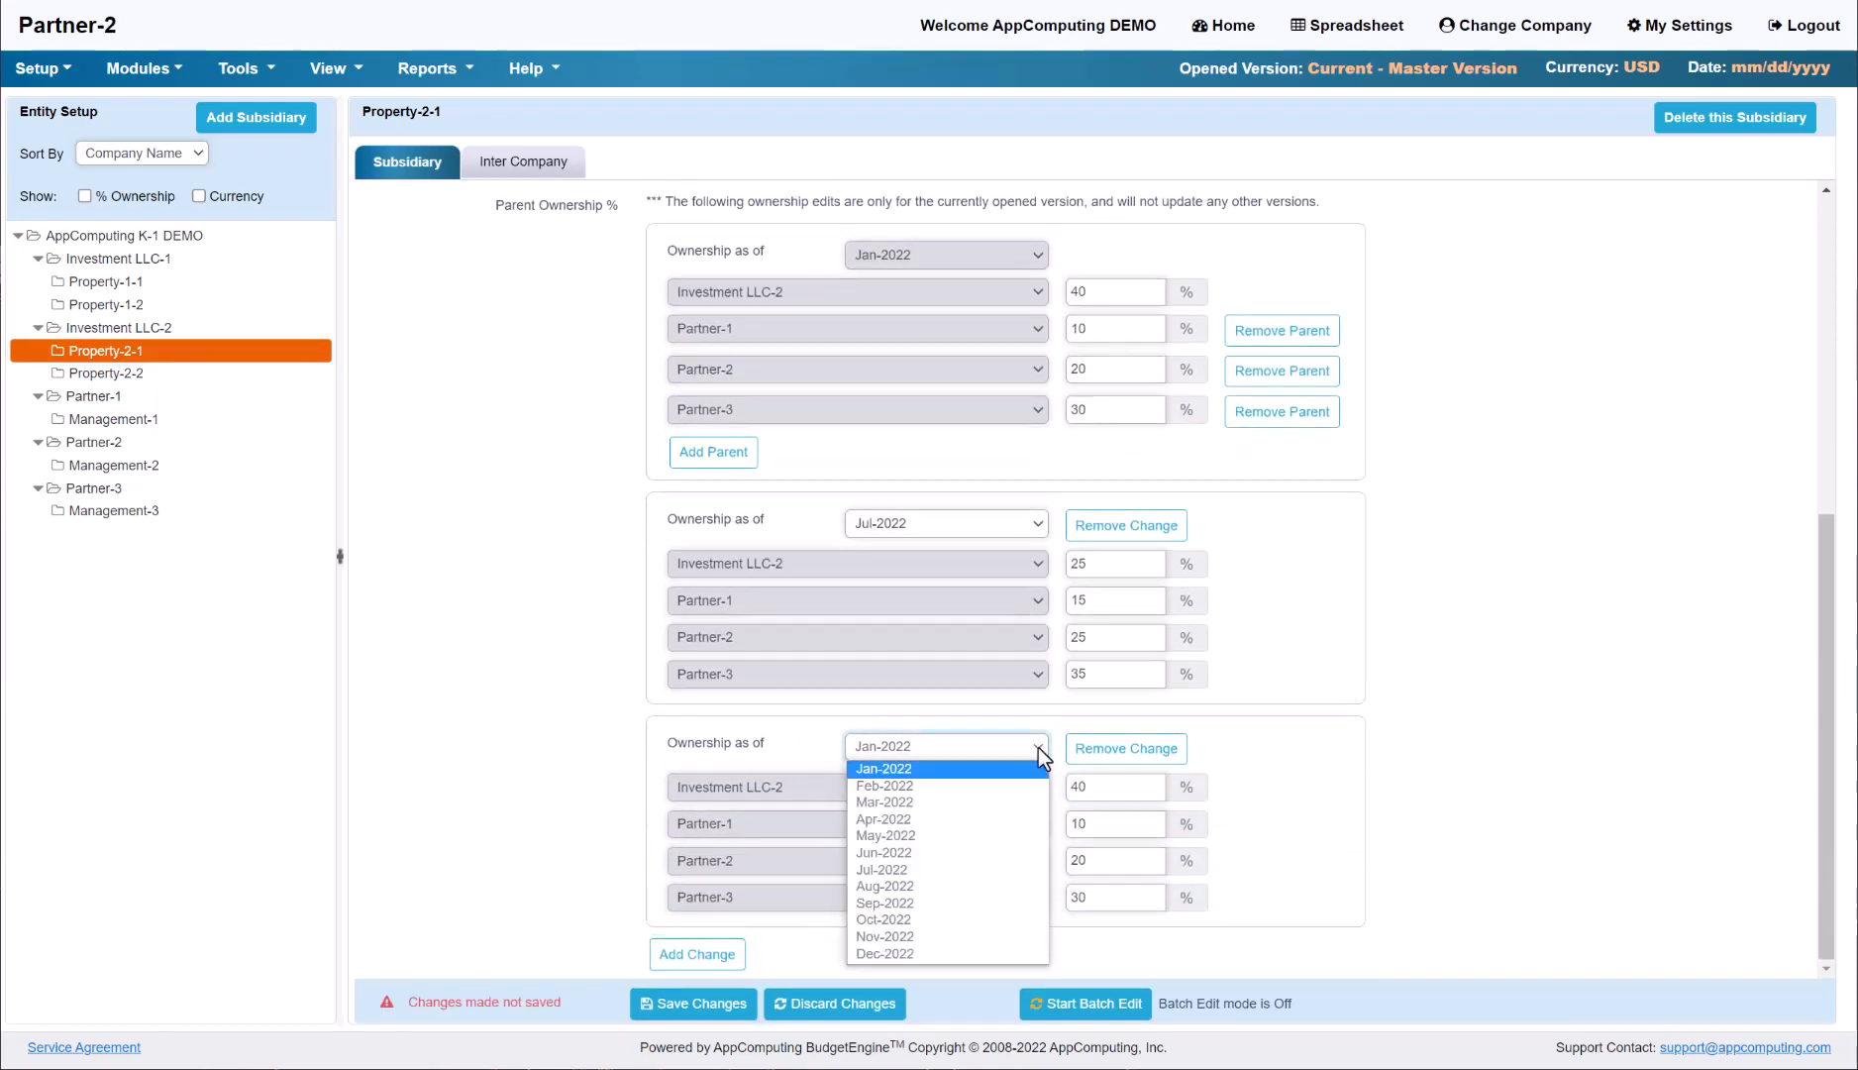
click(981, 886)
- Set the Aug-2022 ownership to 60% for Partner-2 and 0% for Partner-1 and Partner-3, save, and return to the spreadsheet
click(1093, 860)
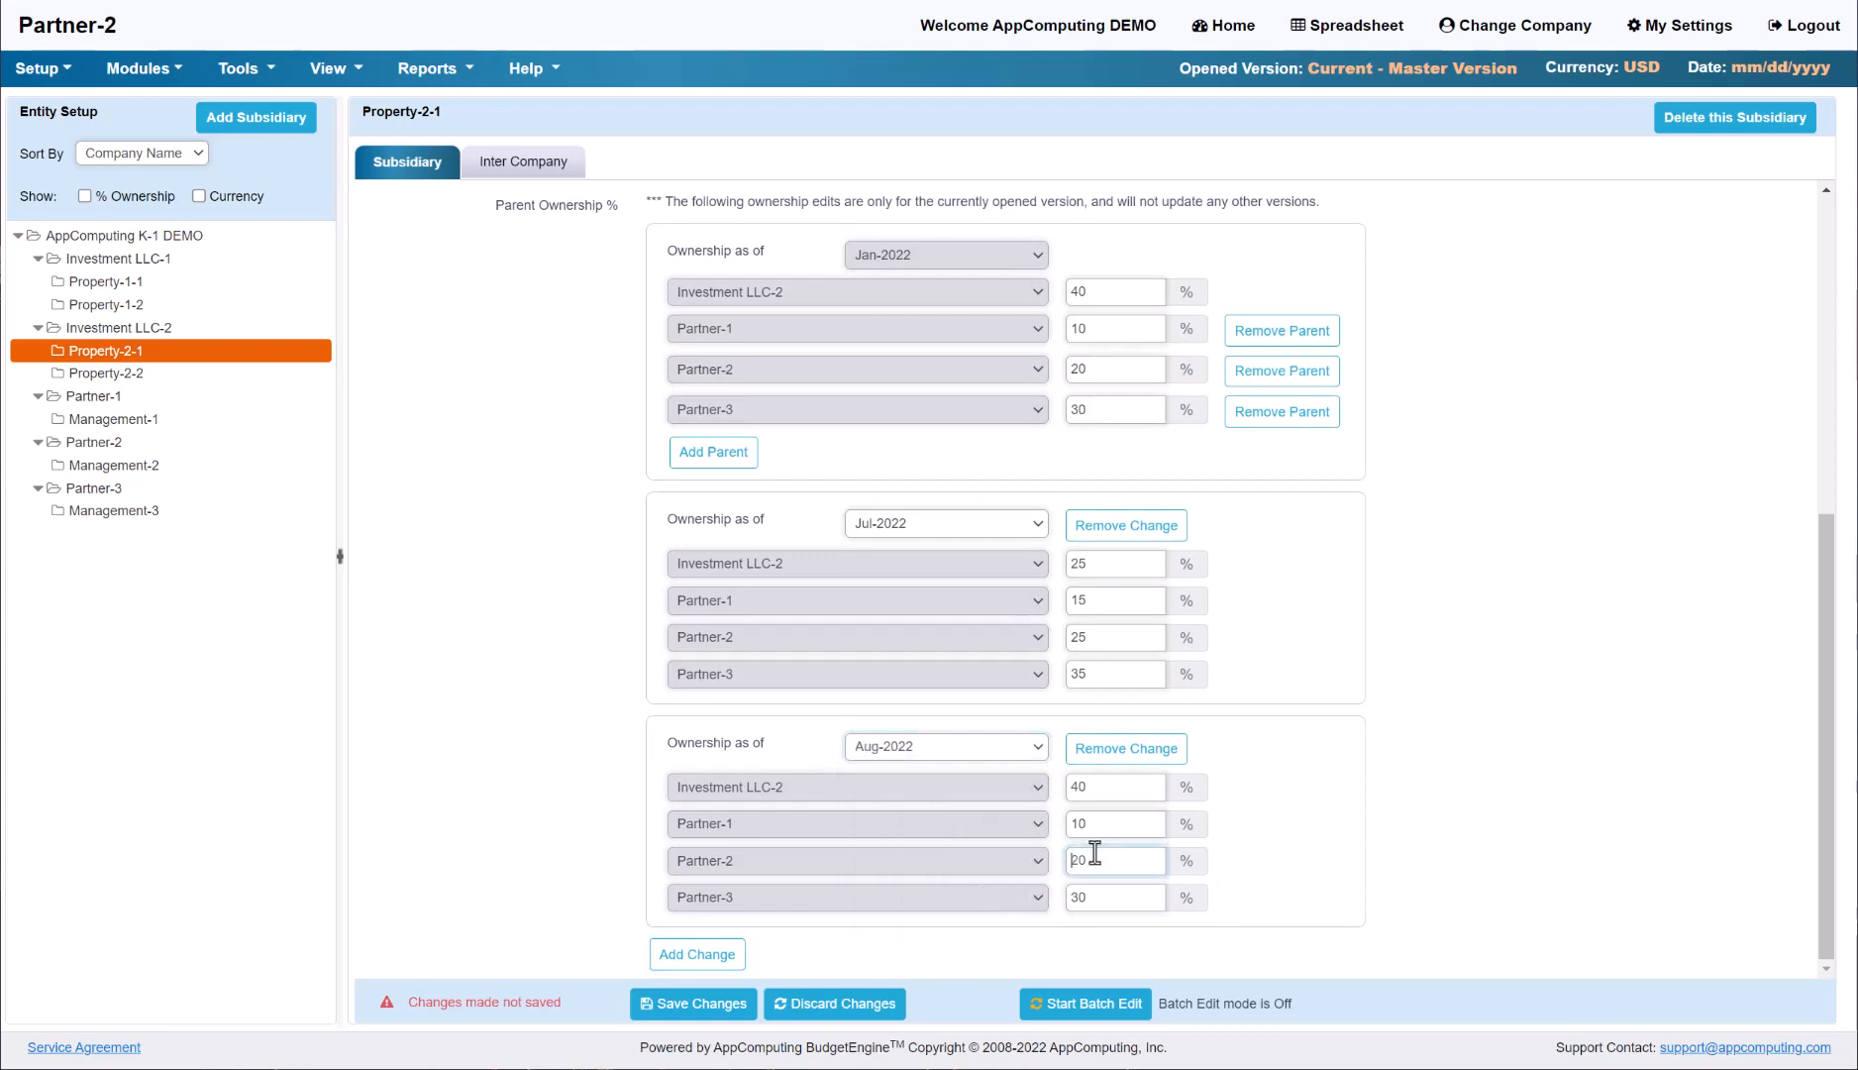
double_click(1095, 854)
text(60)
double_click(1087, 823)
text(0)
double_click(1103, 899)
text(0)
click(708, 1003)
click(1331, 44)
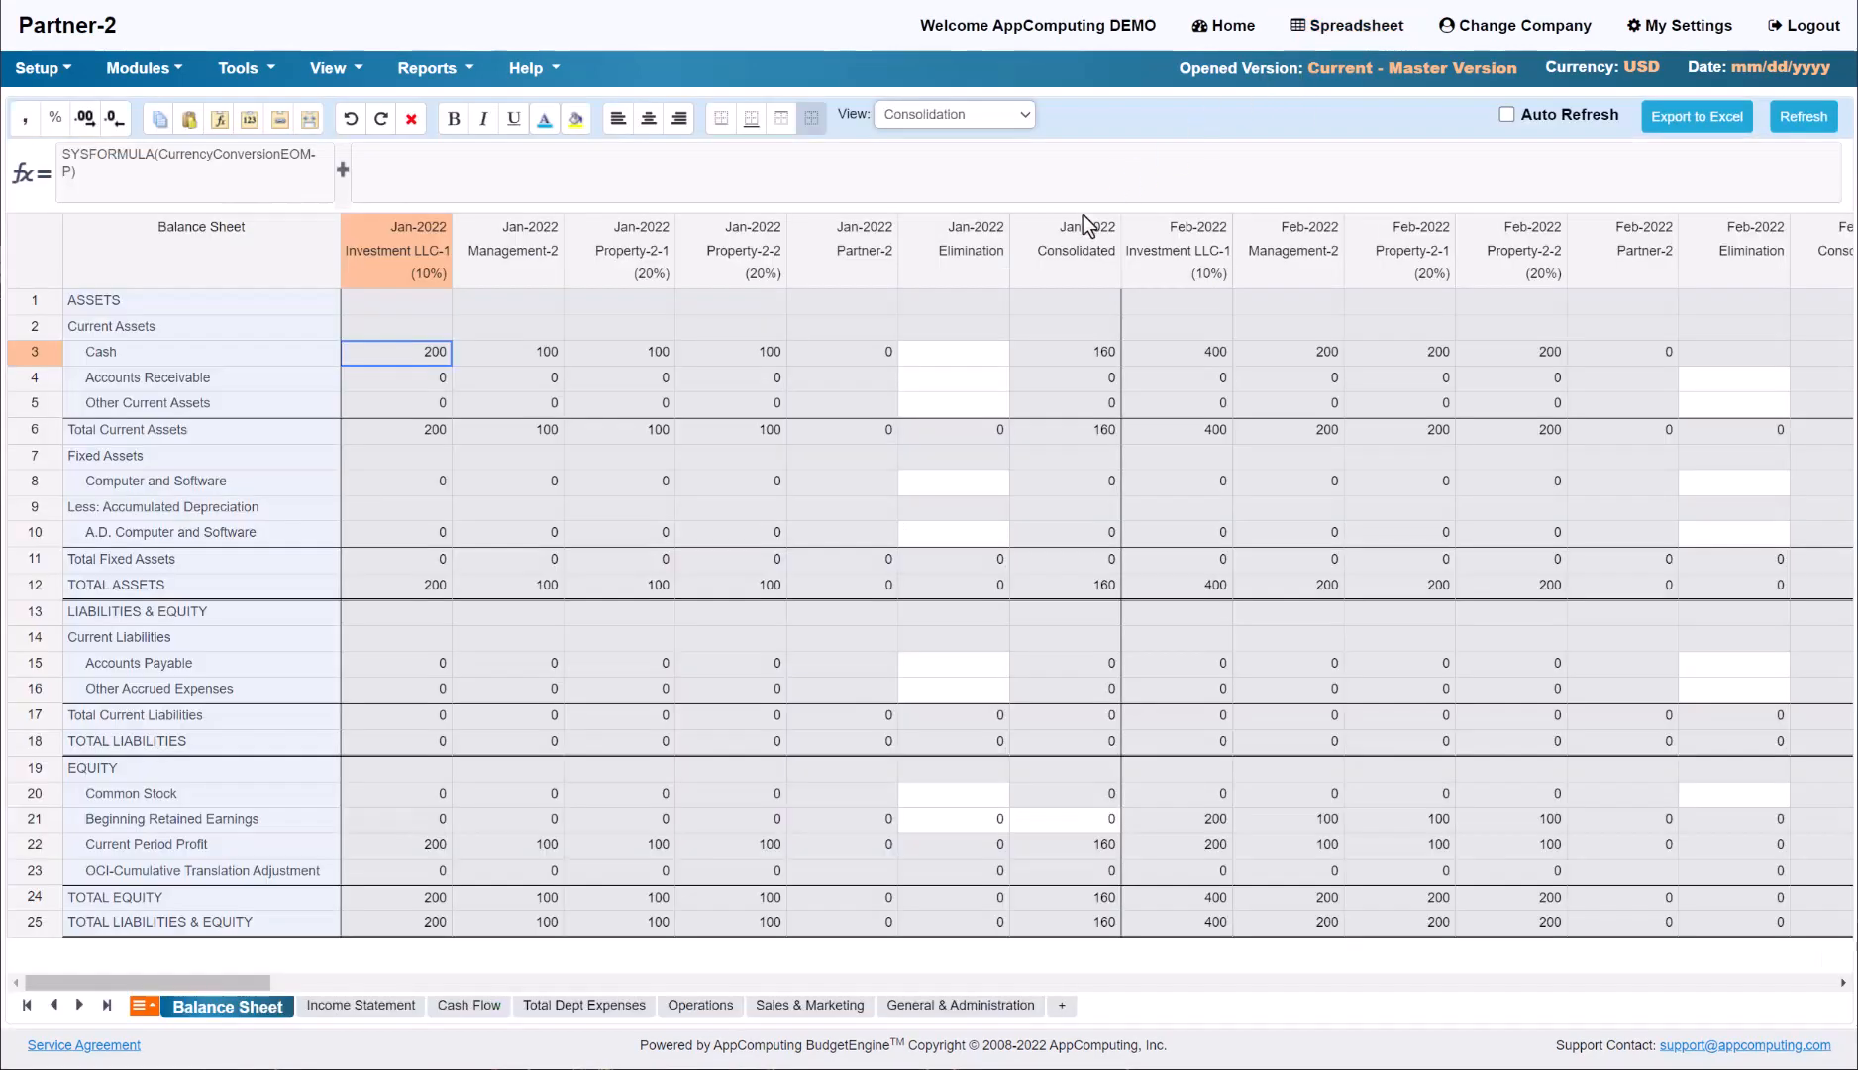
- Examine Partner-2's consolidation income statement for Aug-2022 and export that tab to an Excel workbook with amounts in USD
click(364, 1006)
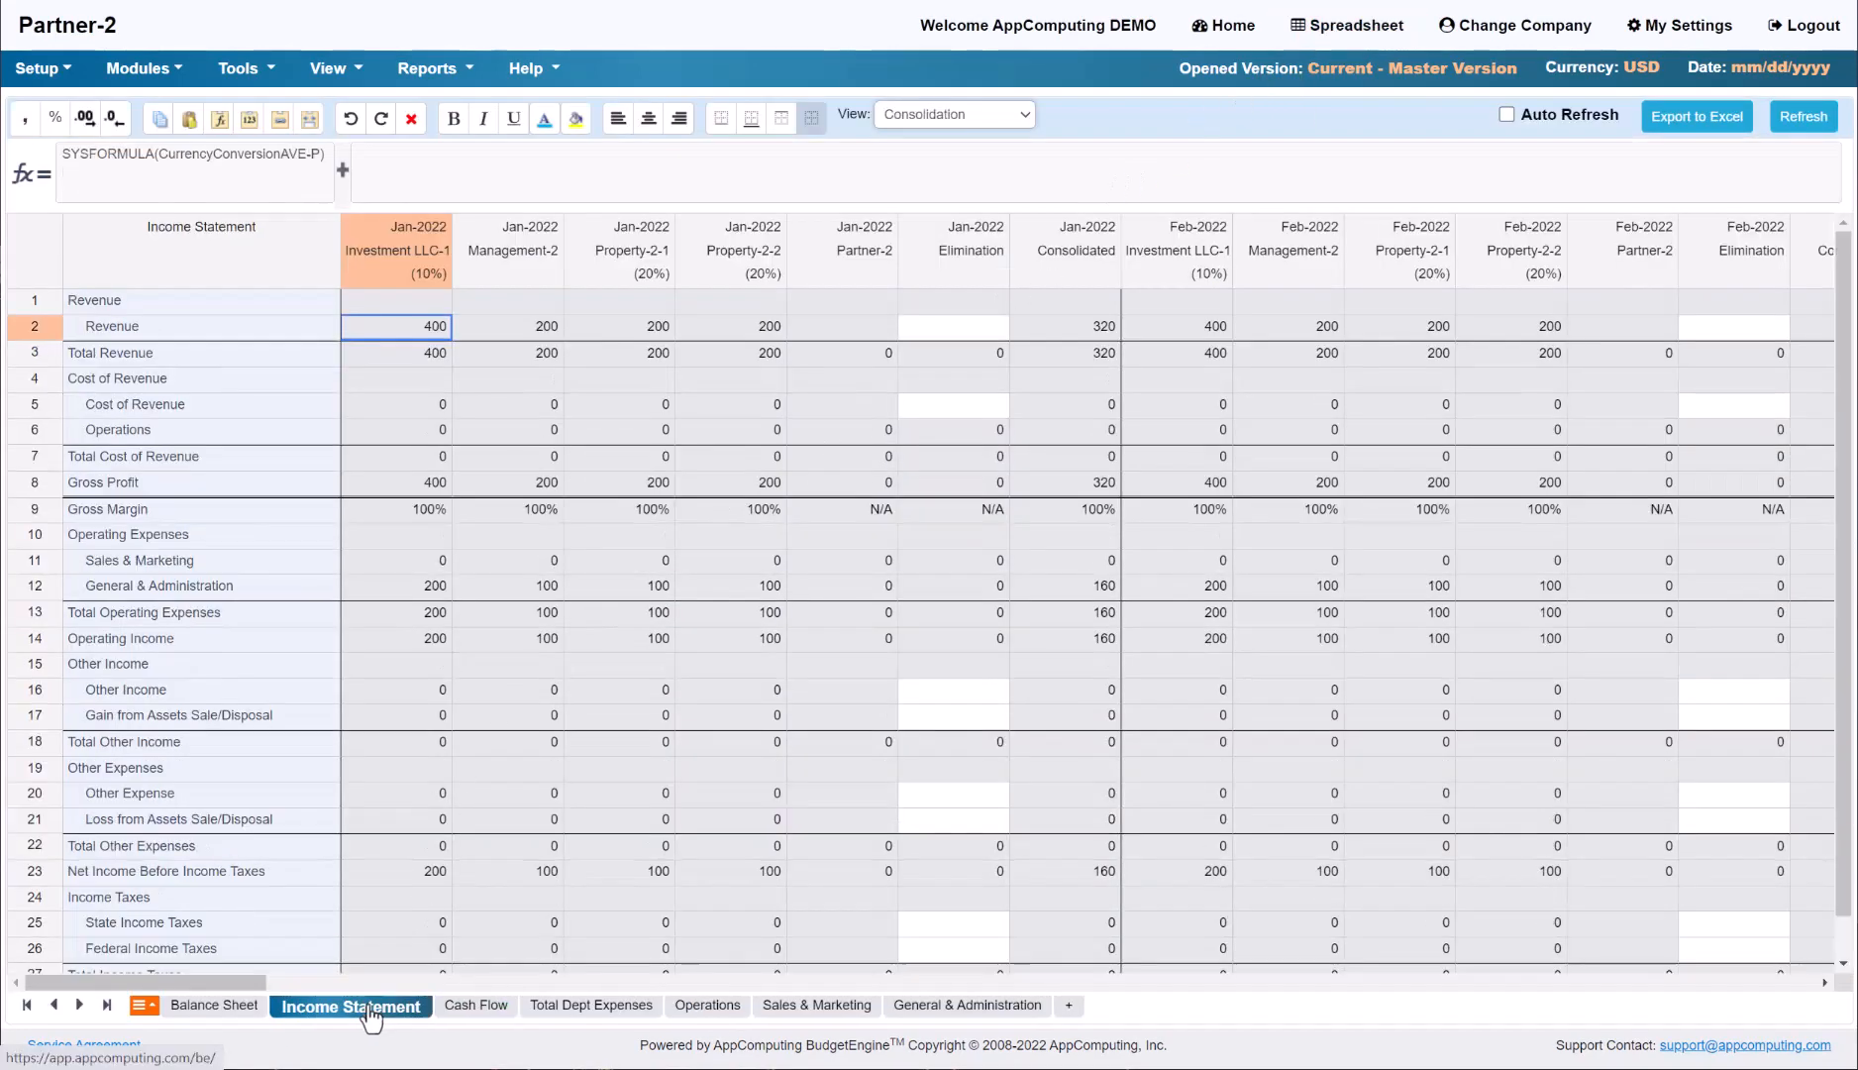
drag(139, 987, 790, 1013)
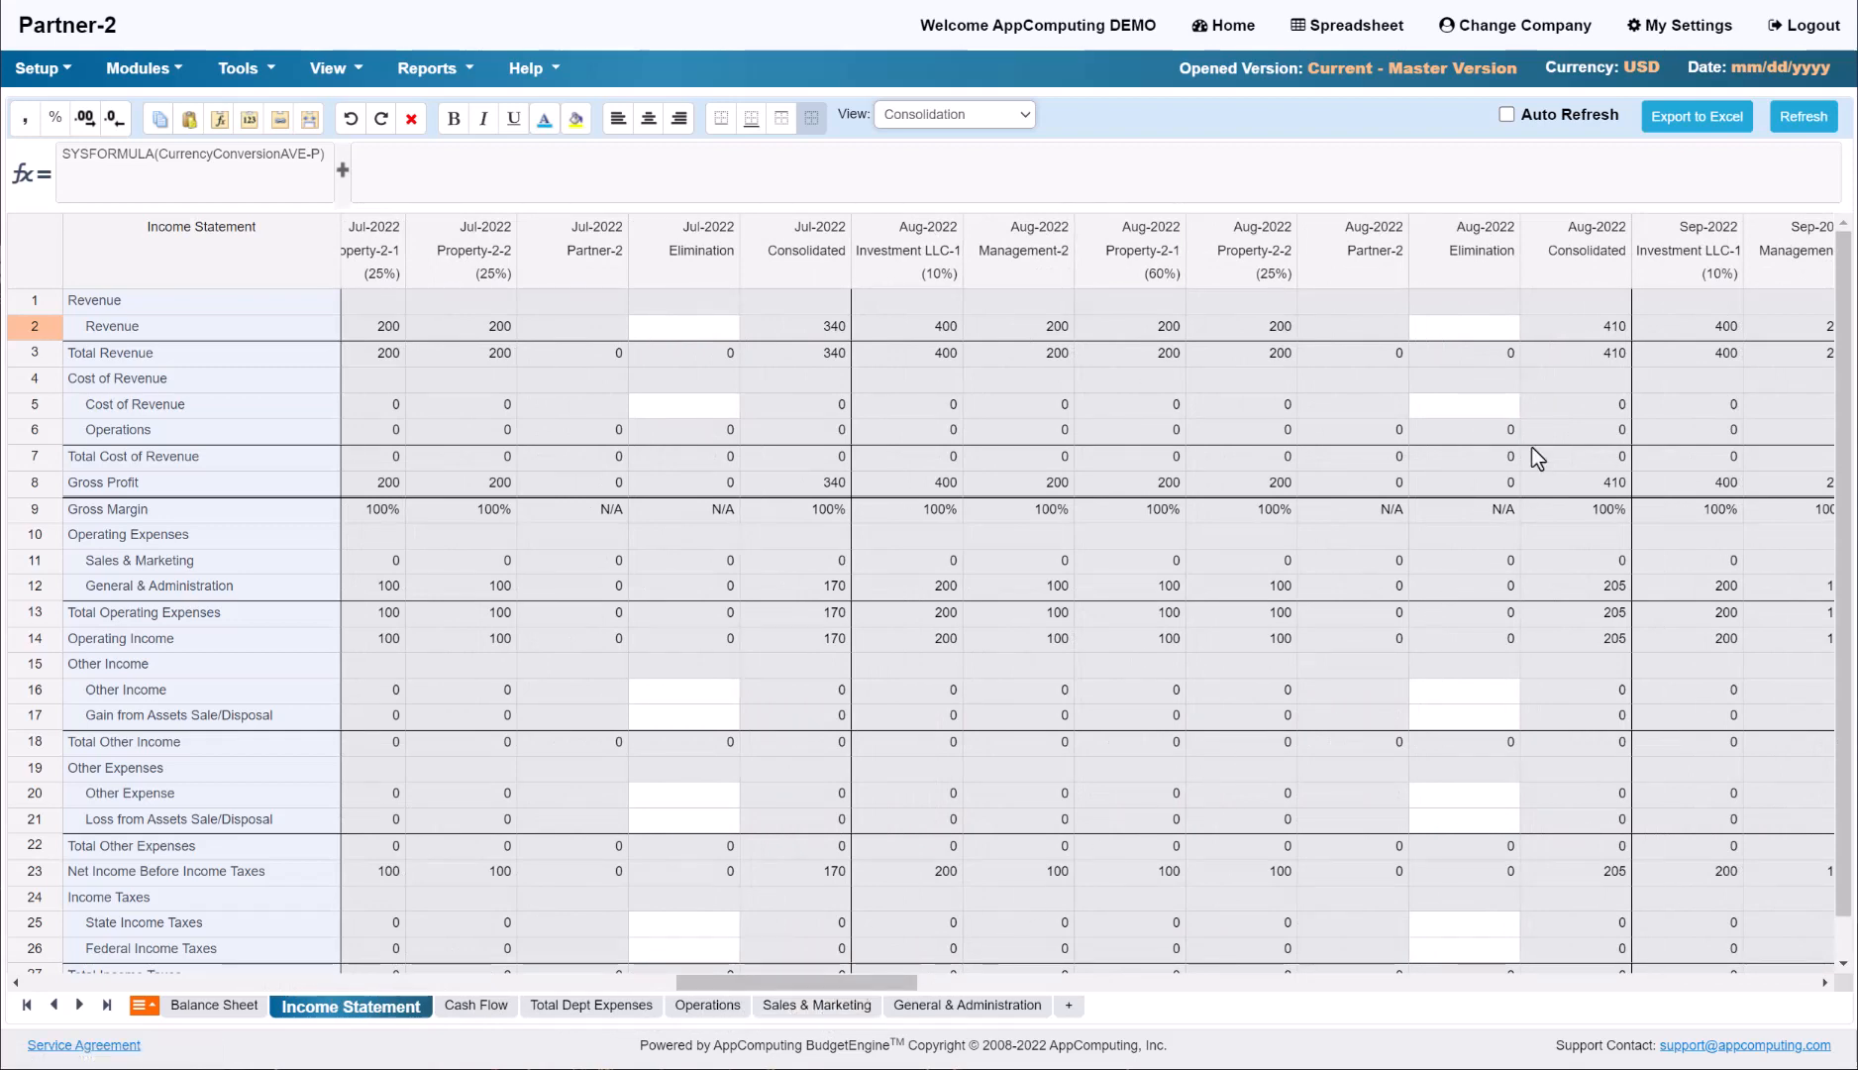
click(1706, 126)
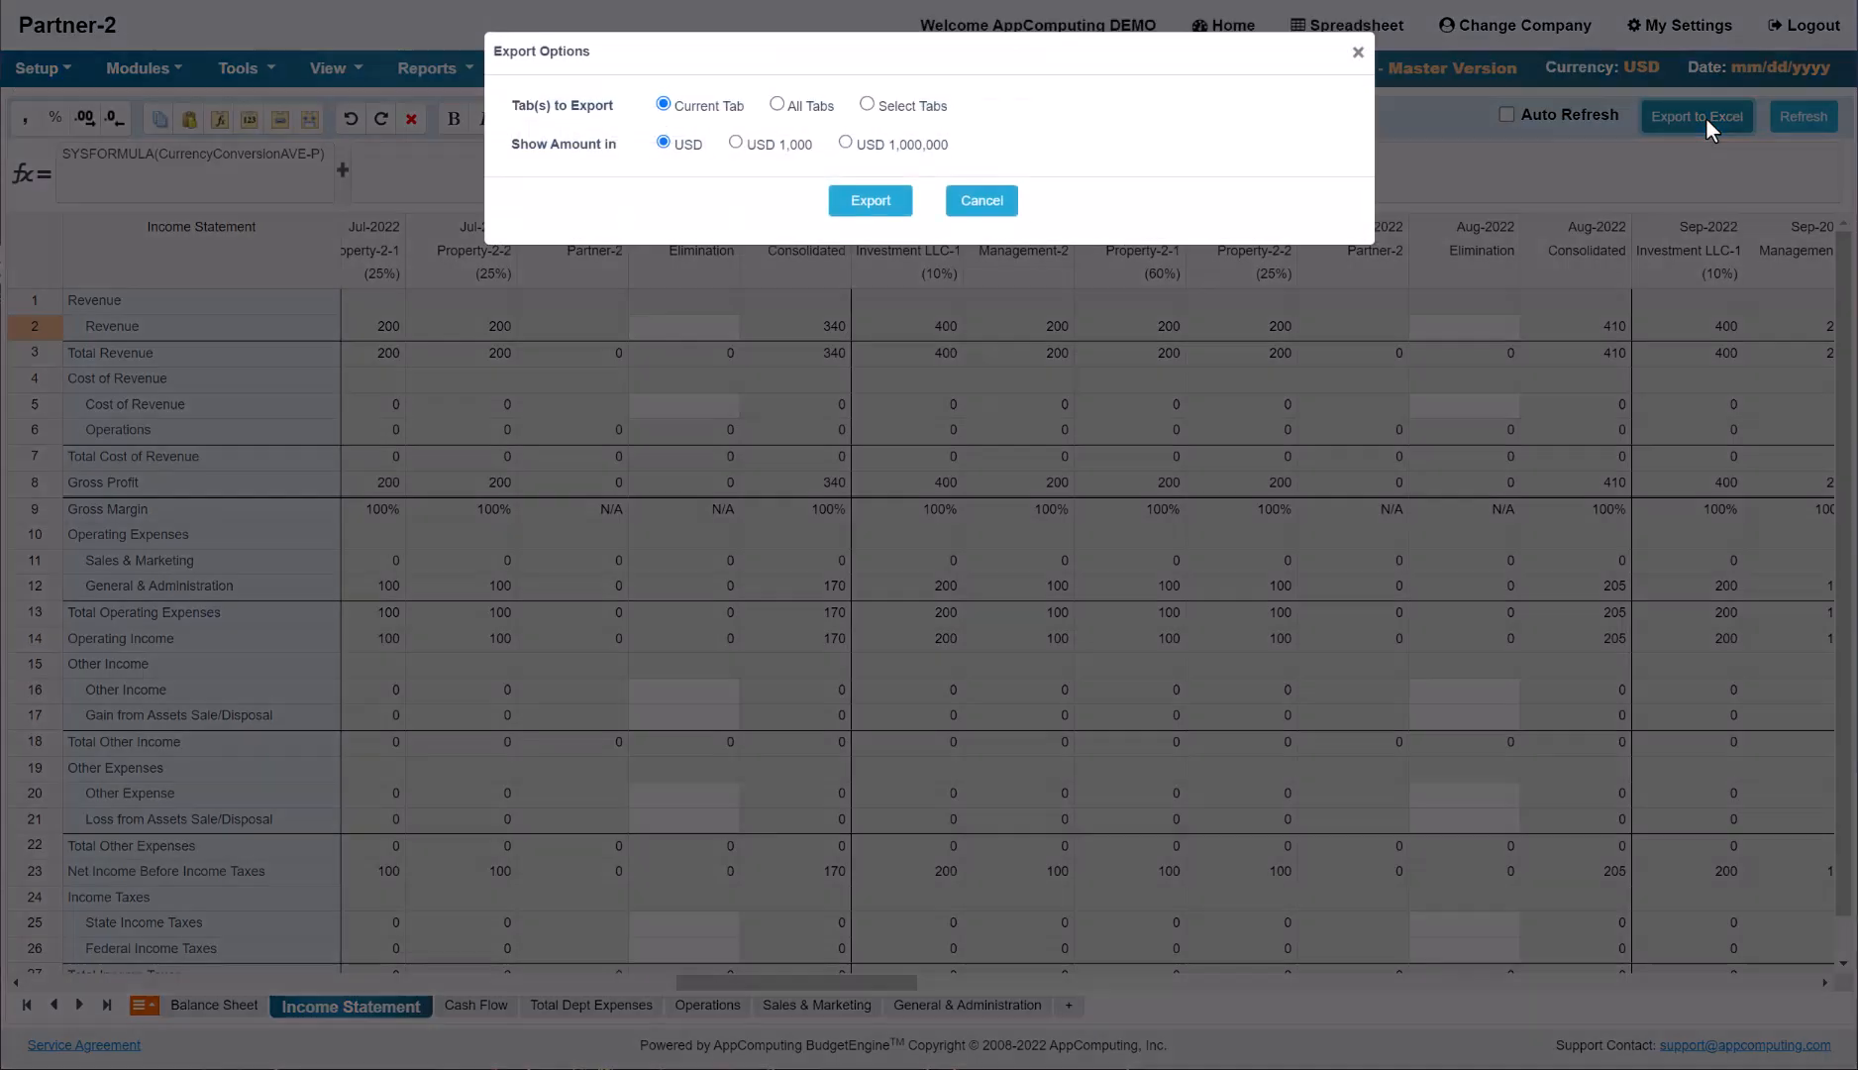
click(877, 208)
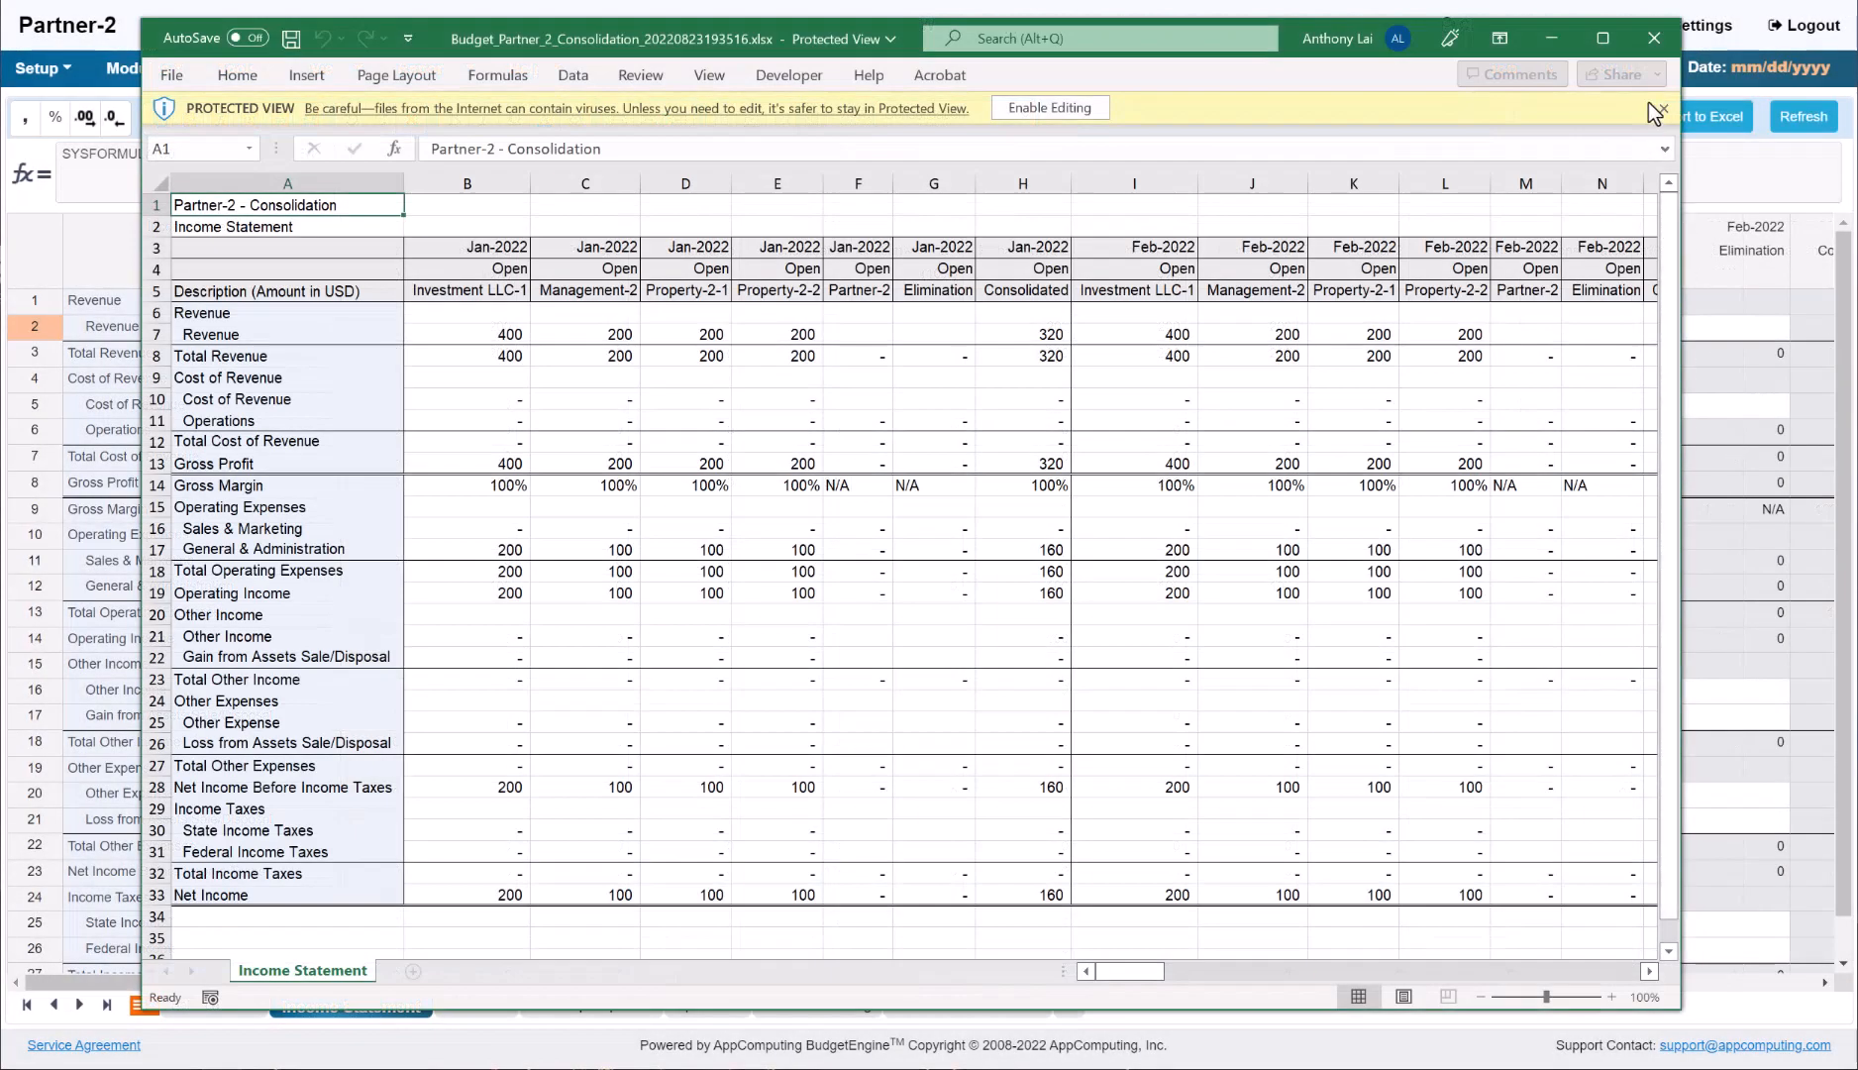
click(1654, 40)
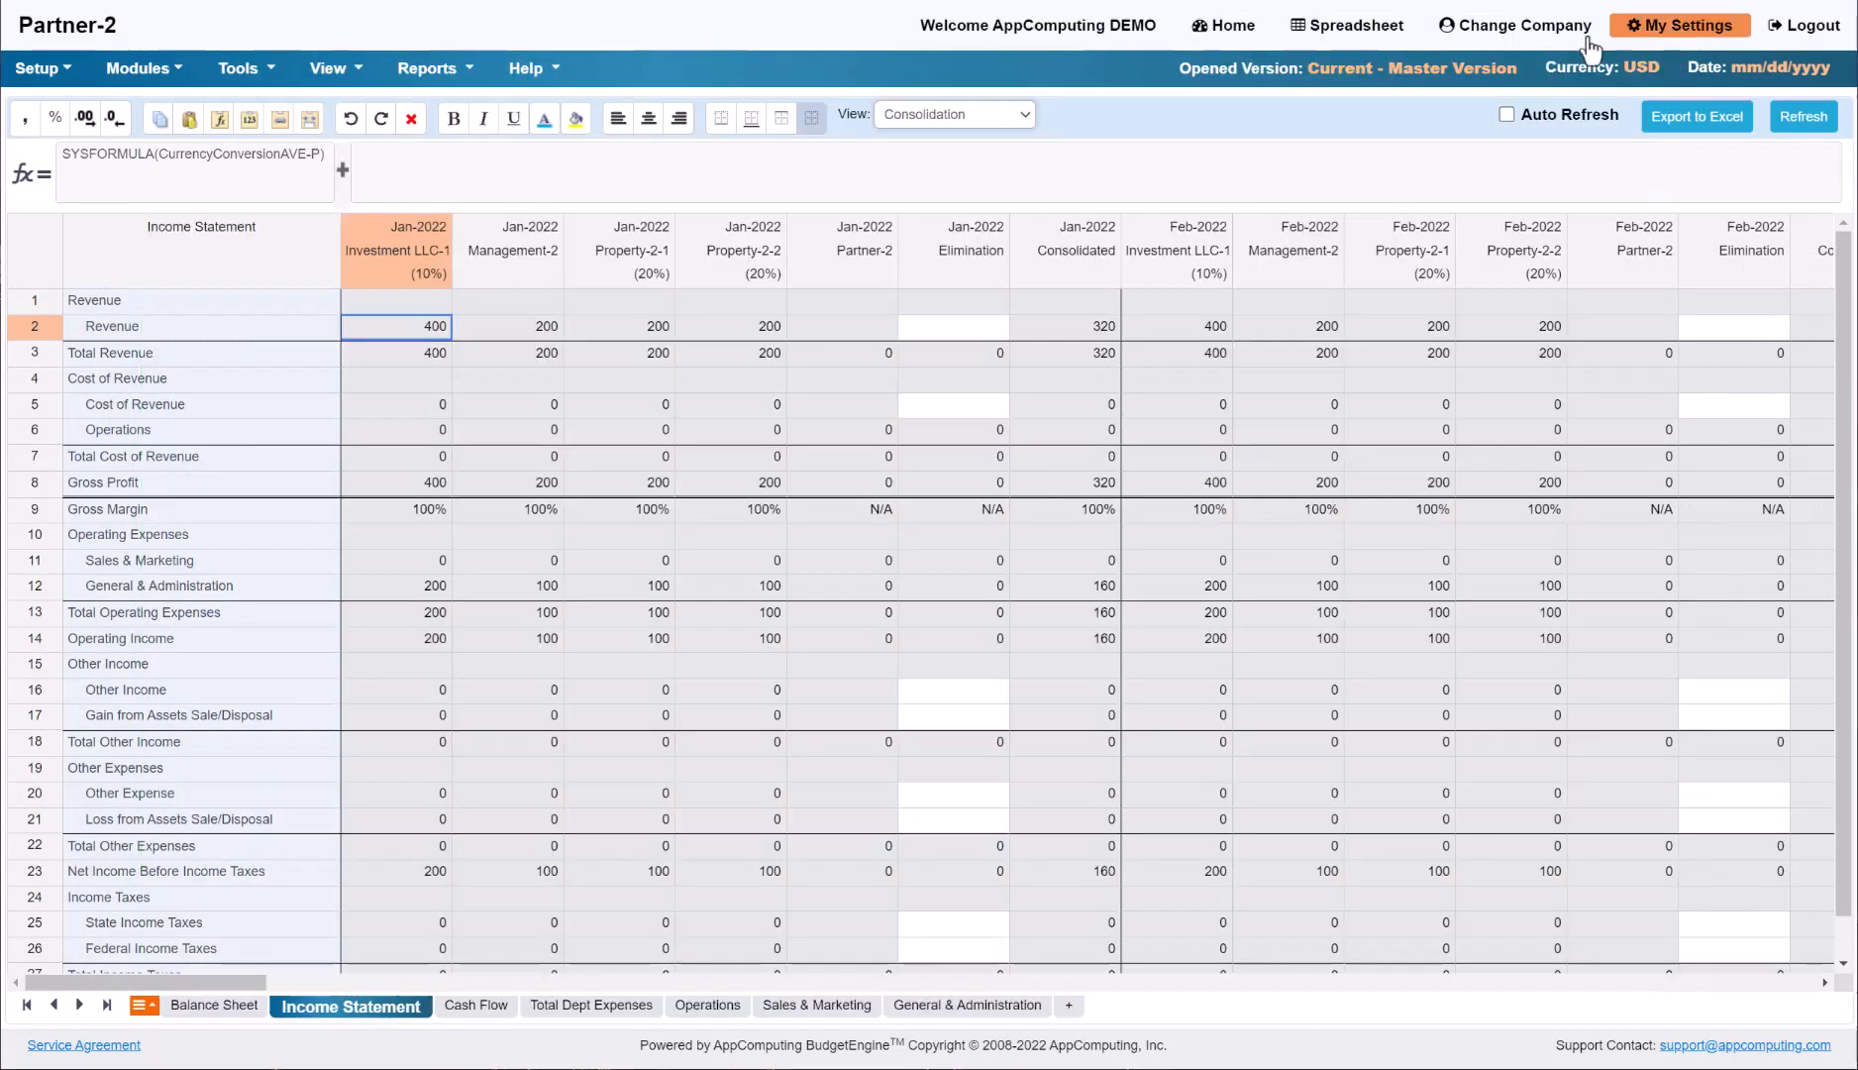
- In the user setup, start a new user account and set its user level to Limited User
click(34, 80)
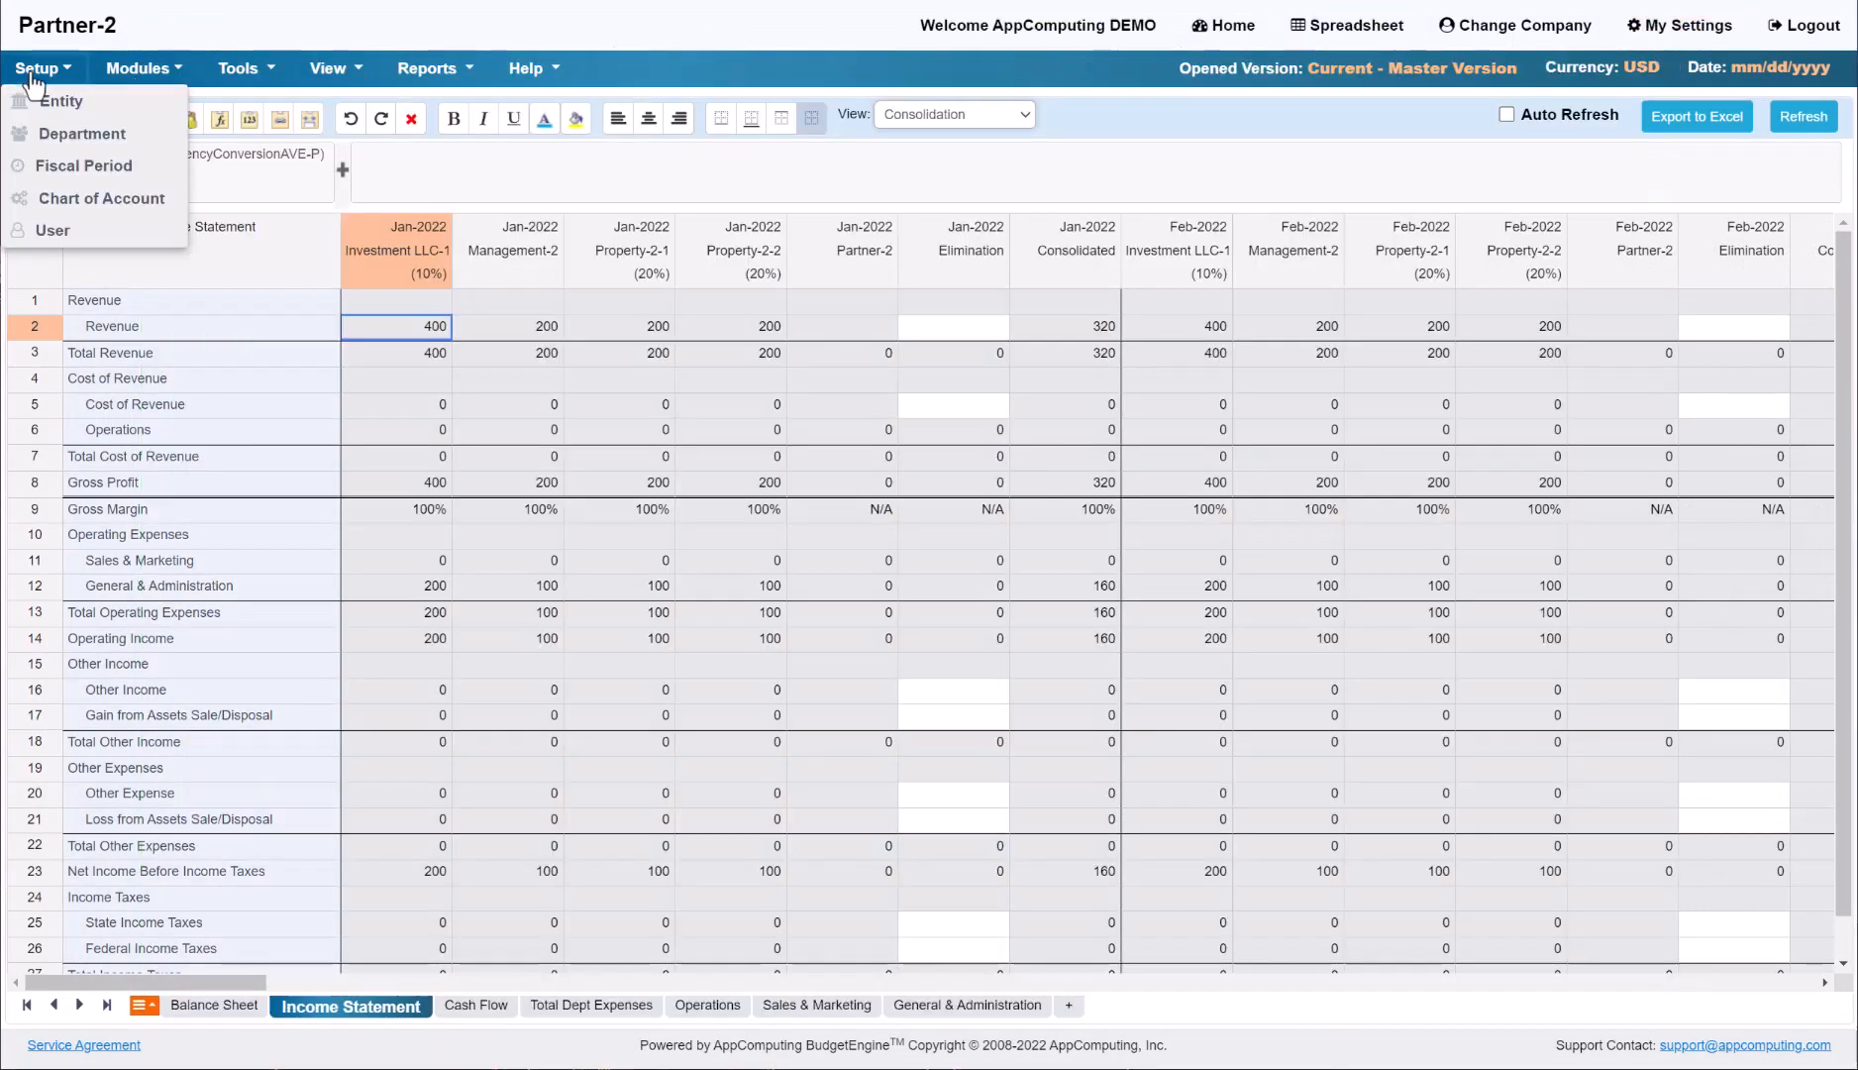
click(52, 230)
click(352, 117)
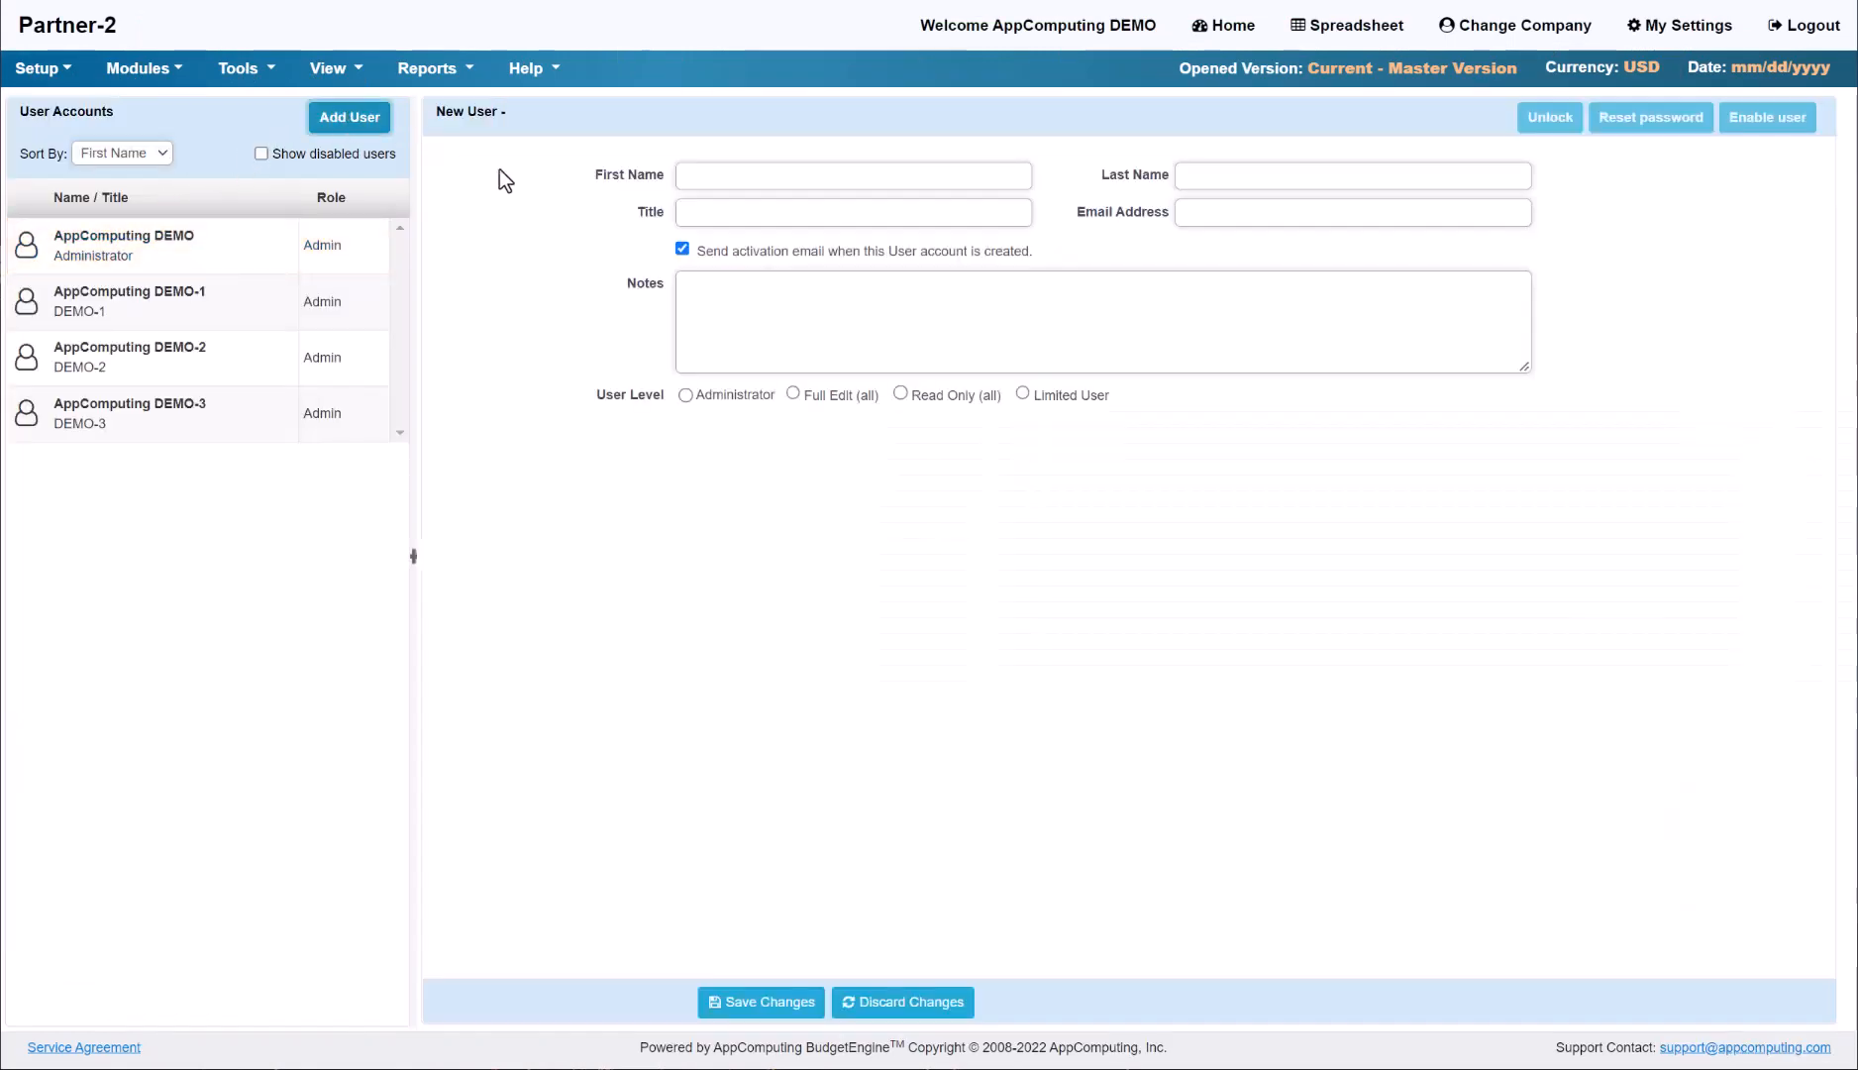
click(1026, 392)
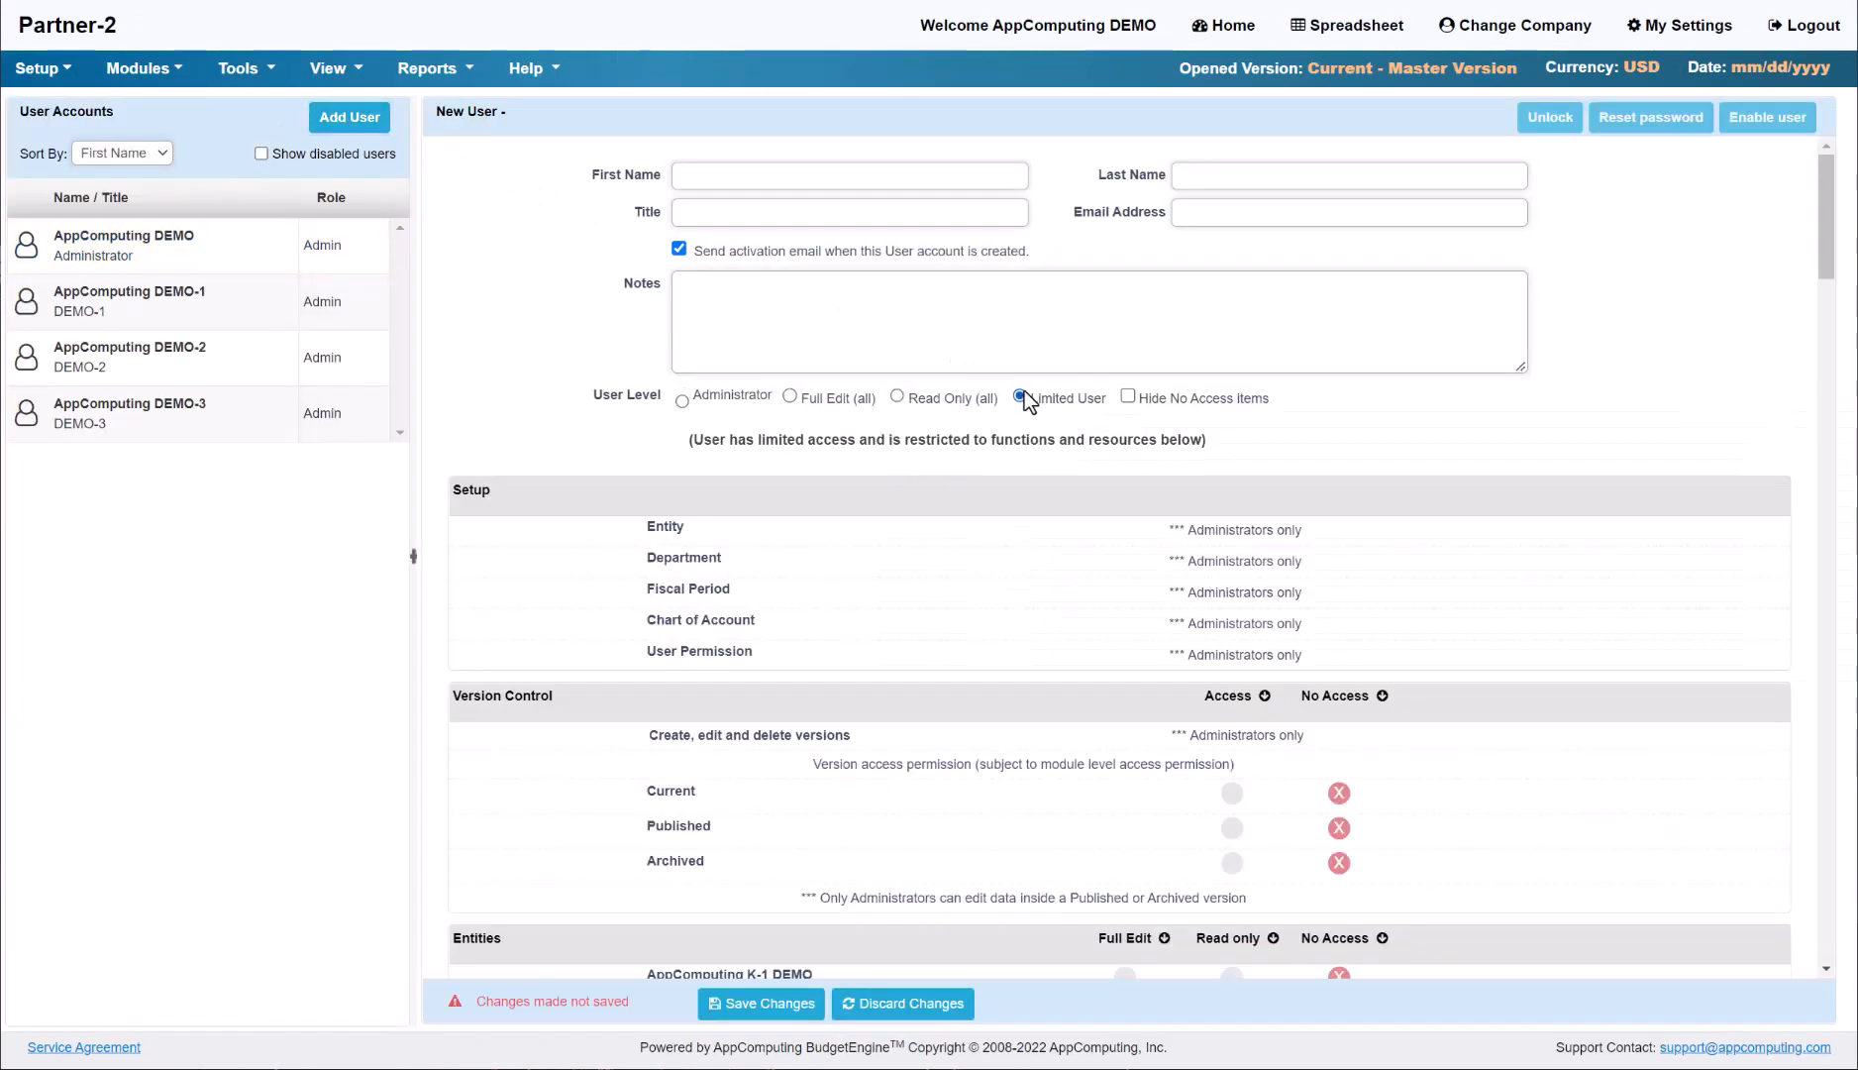
- Give the new user read-only access to the Property-2-1 Company and Currency Conversion entities and the Property-2-2 Company entity
scroll(1238, 473, down, 1)
scroll(1247, 469, down, 5)
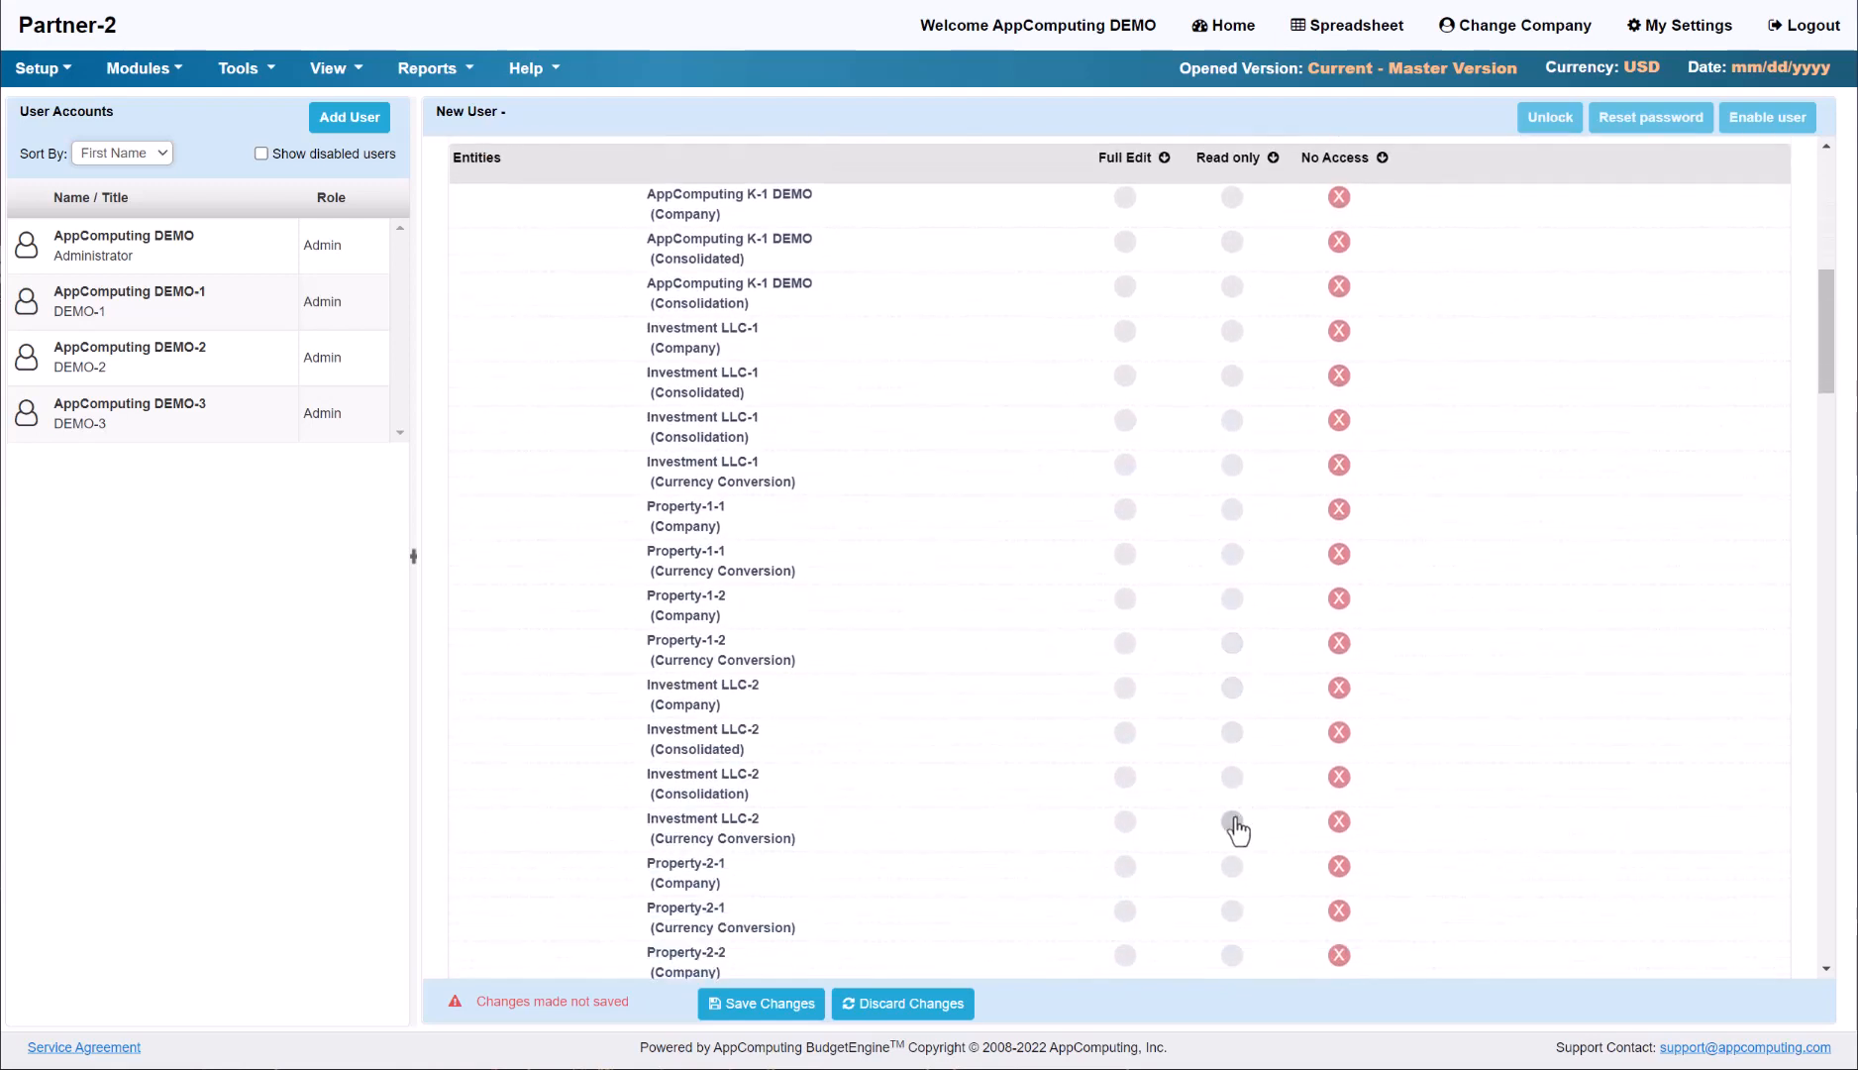
click(1232, 867)
click(1233, 912)
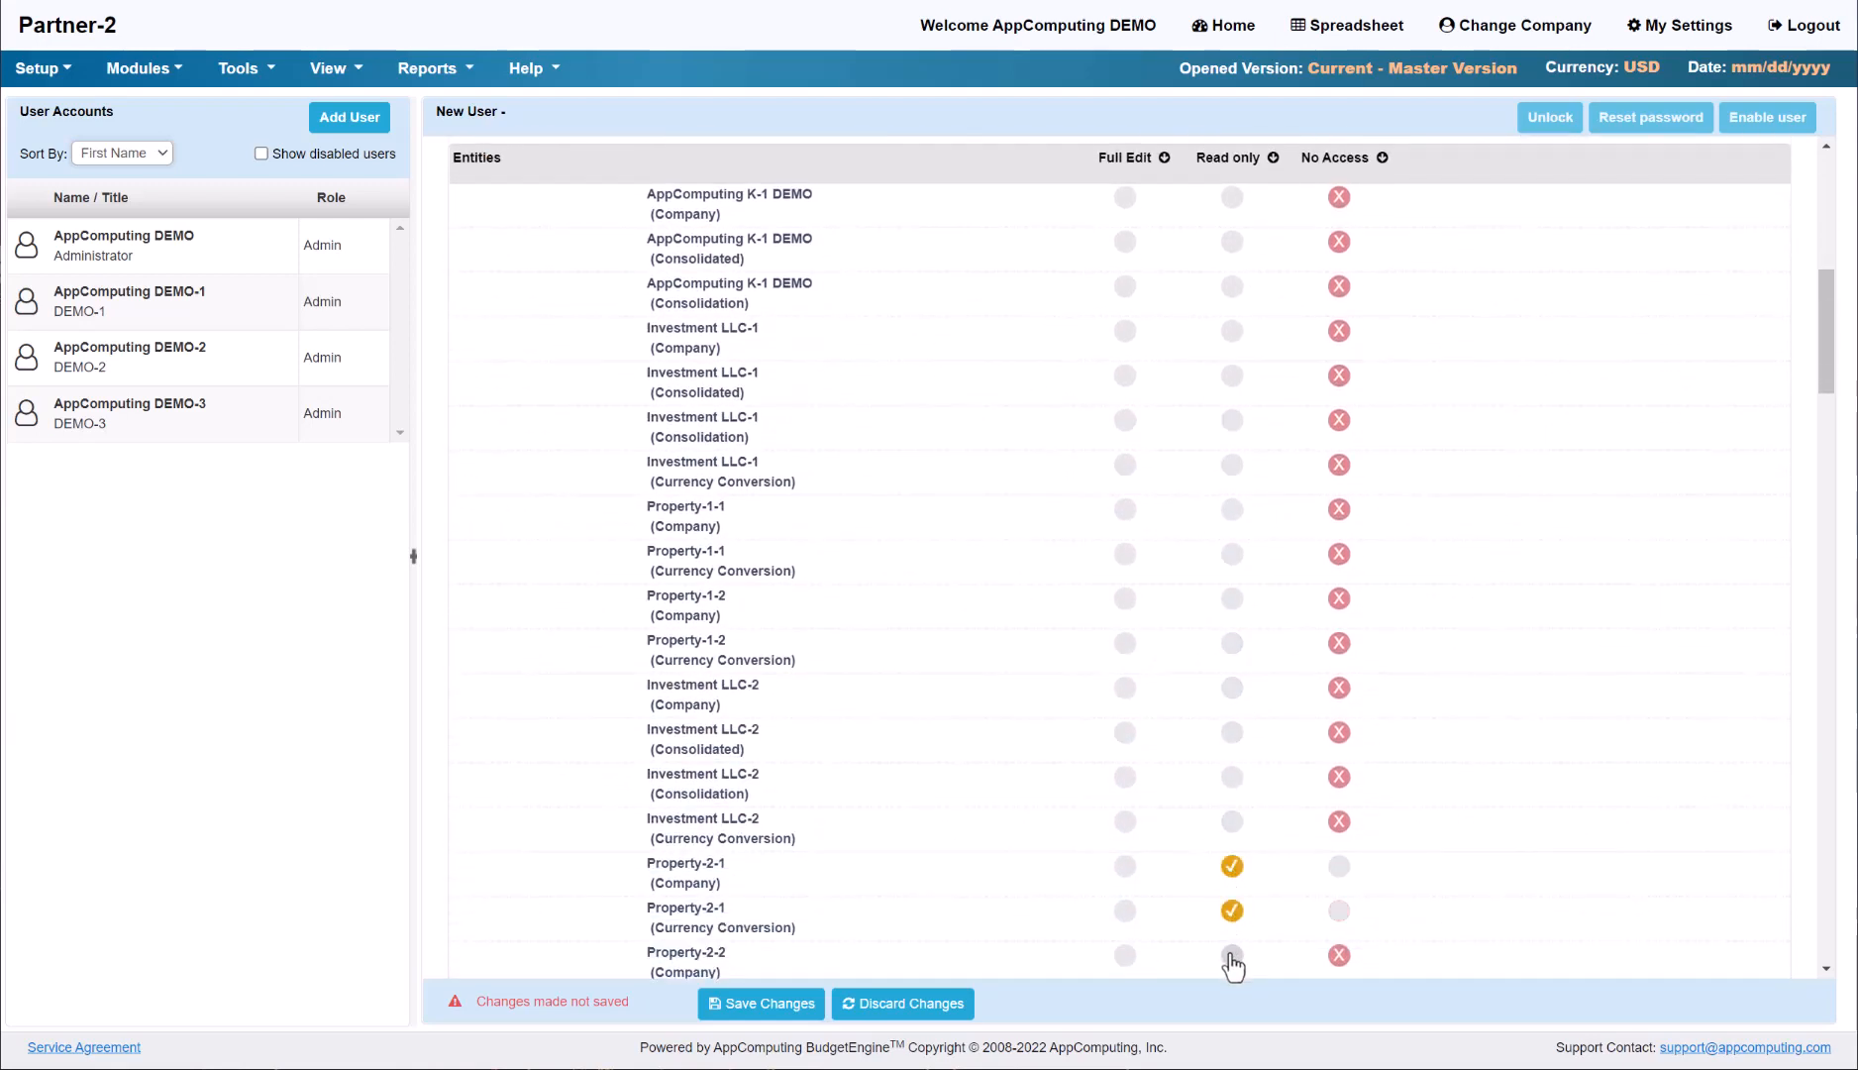
click(1232, 954)
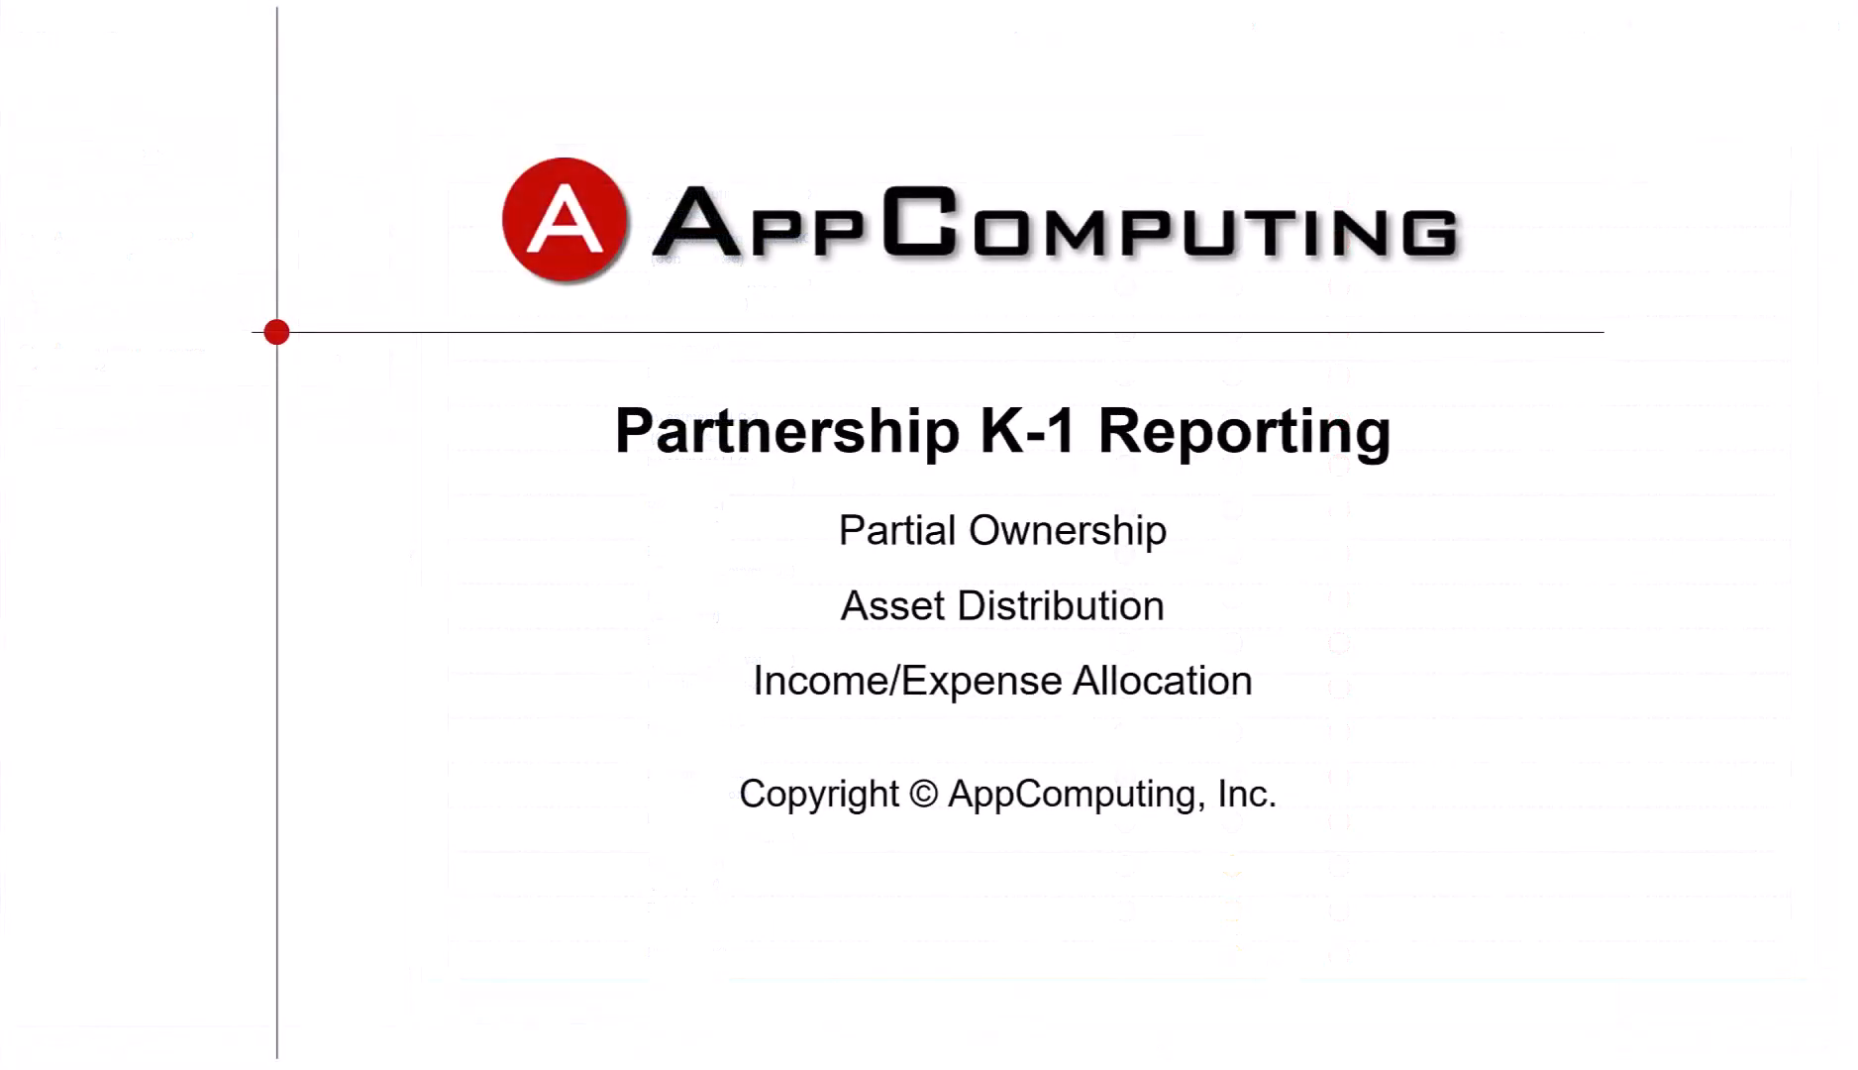